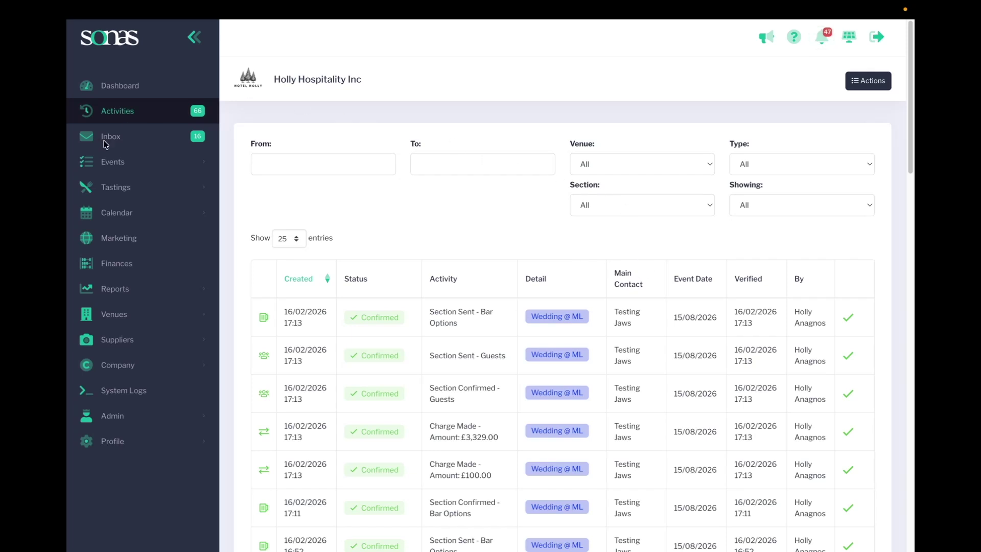
Open the default layouts within the Areas & Fixtures settings of the Mountain Lodge venue.
click(114, 313)
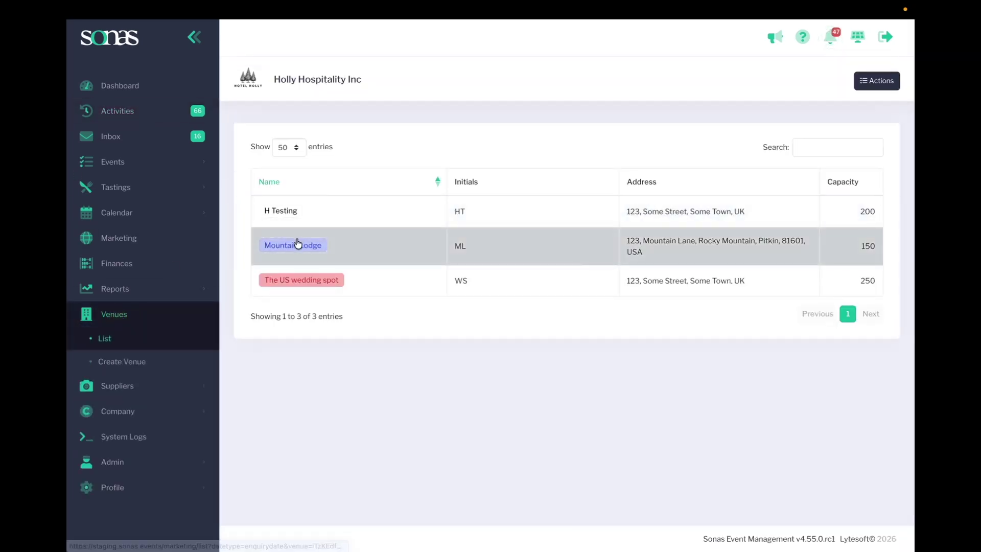
click(298, 244)
scroll(158, 153, down, 3)
click(156, 239)
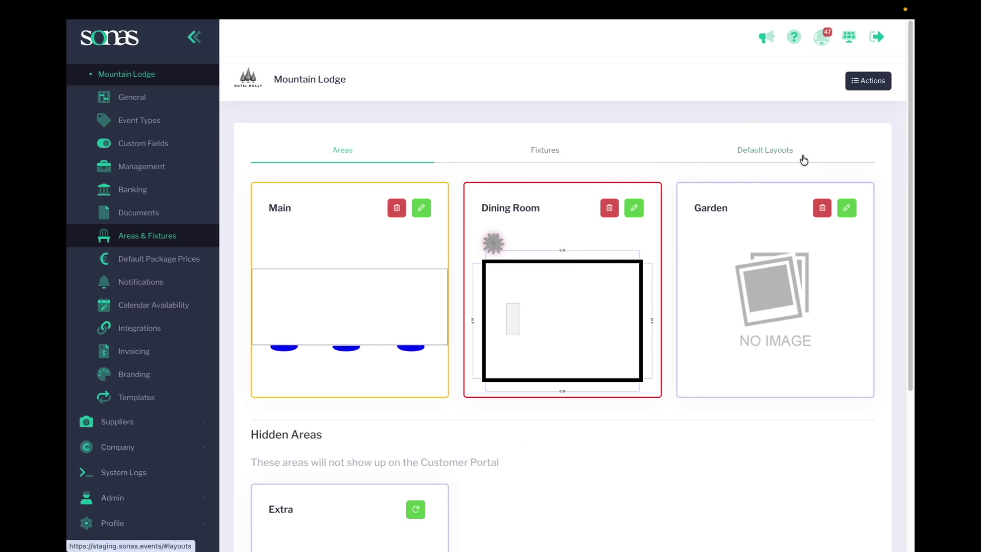
click(783, 154)
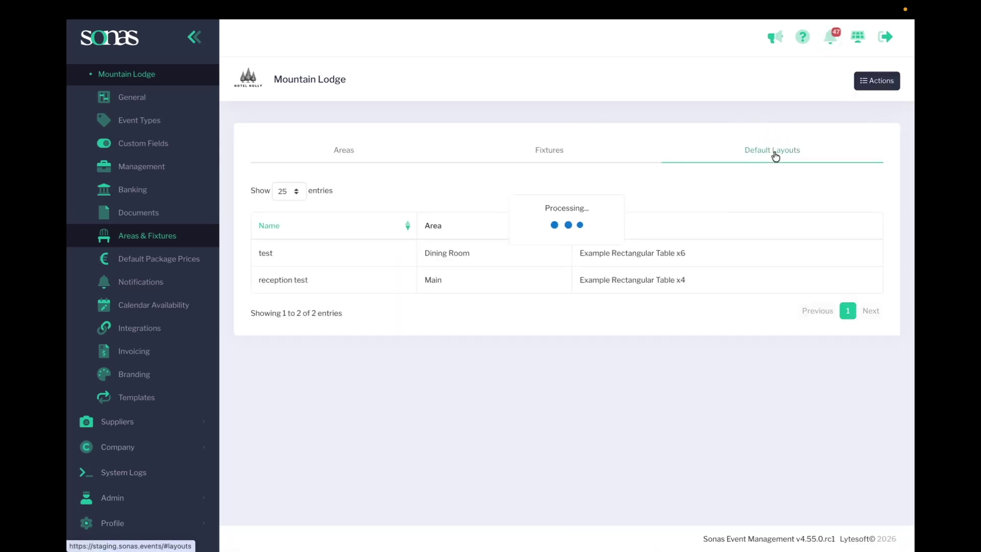
Start a new default layout named "round table dining" and assign it to the Dining Room area.
click(876, 82)
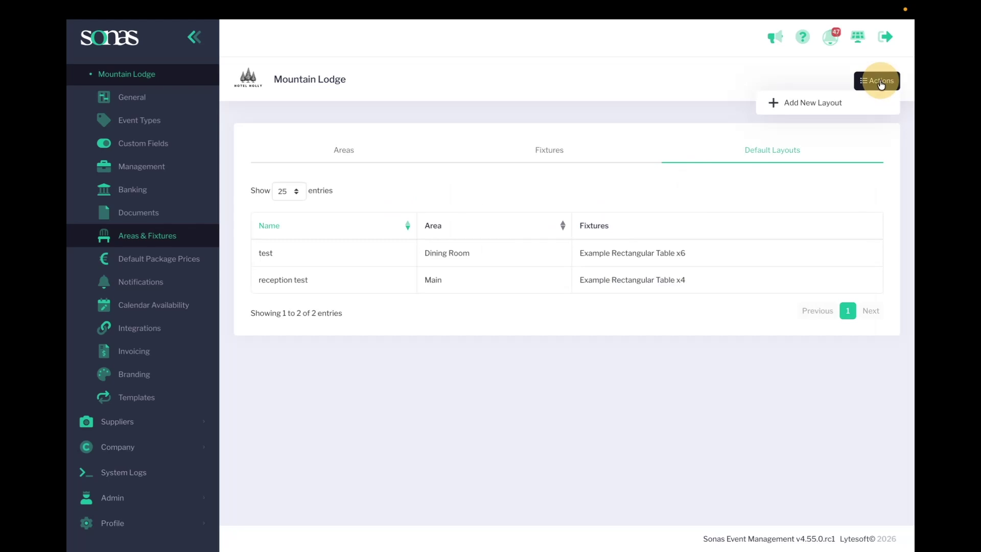
click(800, 101)
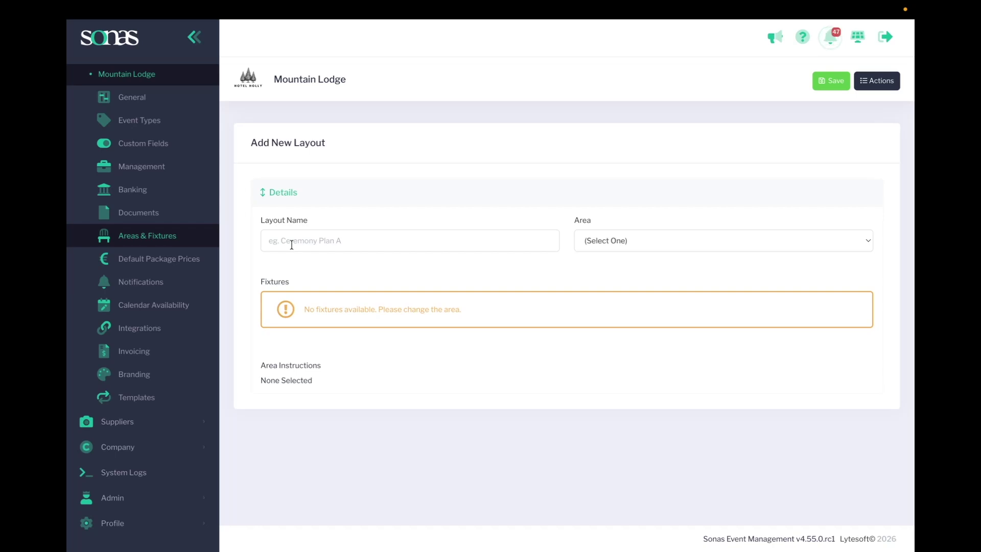
click(292, 245)
text(round table di)
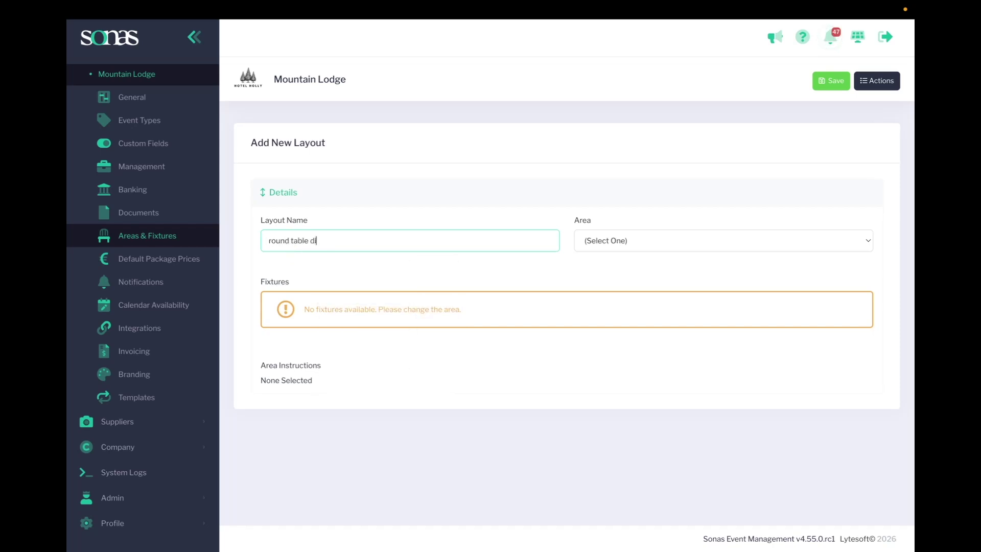
text(ning)
click(596, 237)
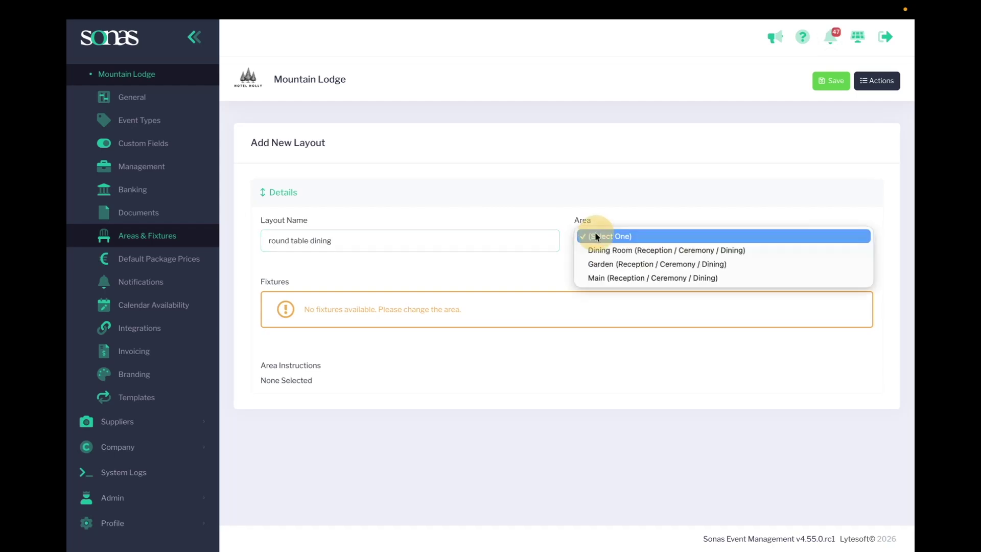
click(605, 245)
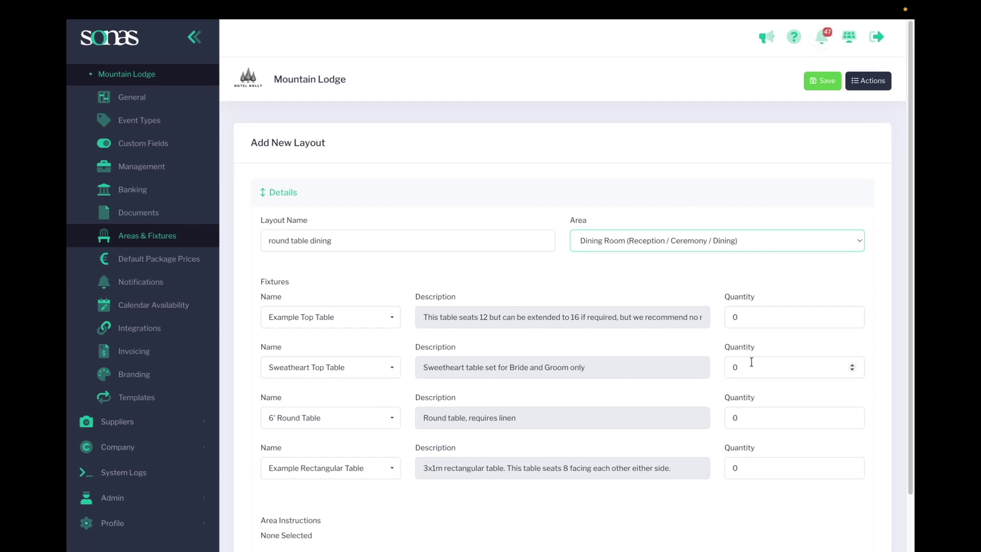
Set the layout's quantities to 1 Sweatheart Top Table and 4 6' Round Tables, and save the layout.
click(852, 364)
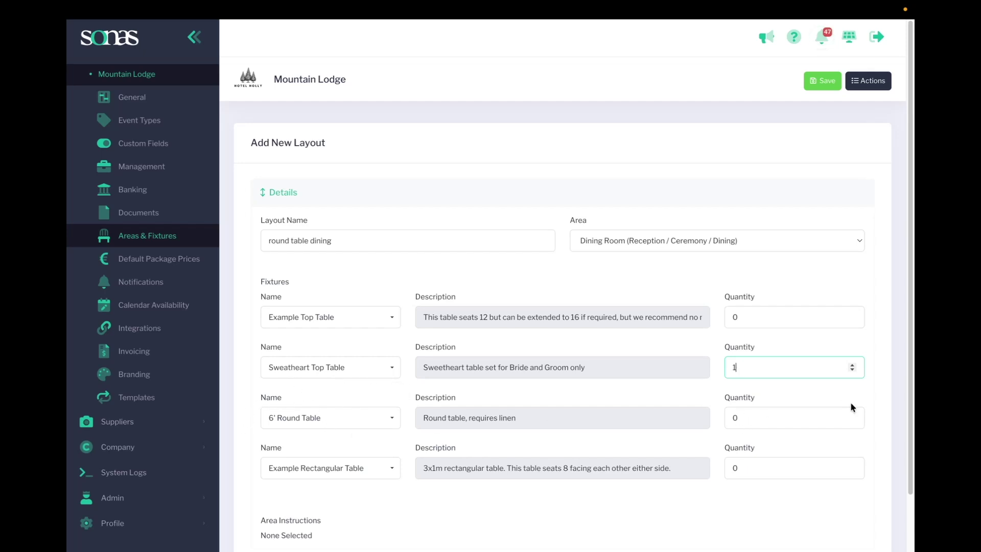
click(853, 414)
click(854, 415)
click(853, 414)
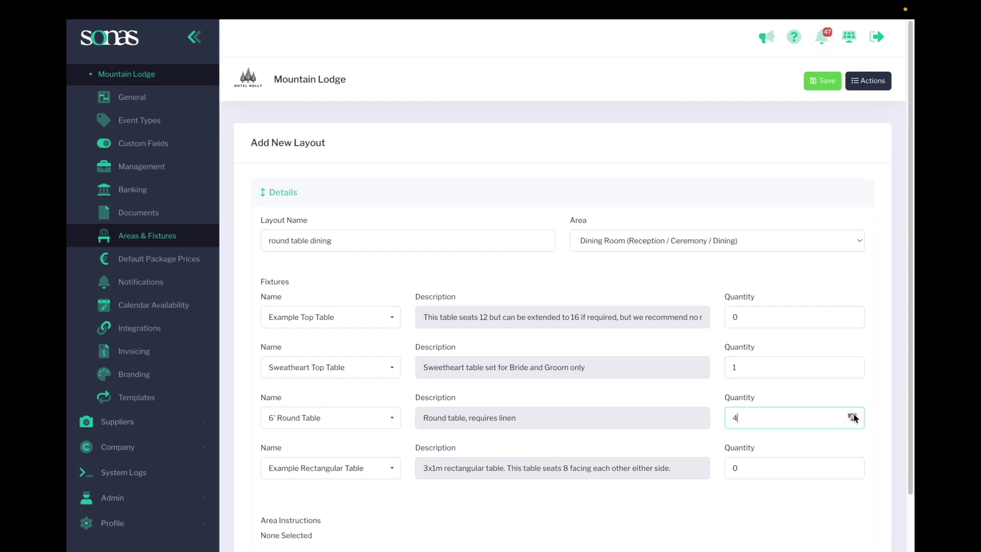
click(854, 443)
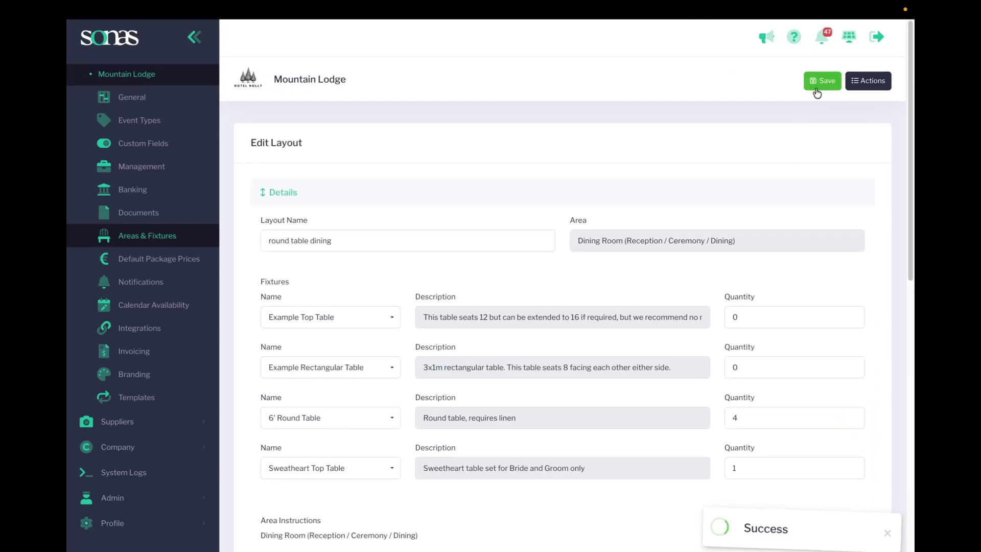
Examine the Dining Room floor plan up close, along with the layout's fixture quantities and its list of missing fixtures.
scroll(775, 144, down, 8)
scroll(776, 148, down, 3)
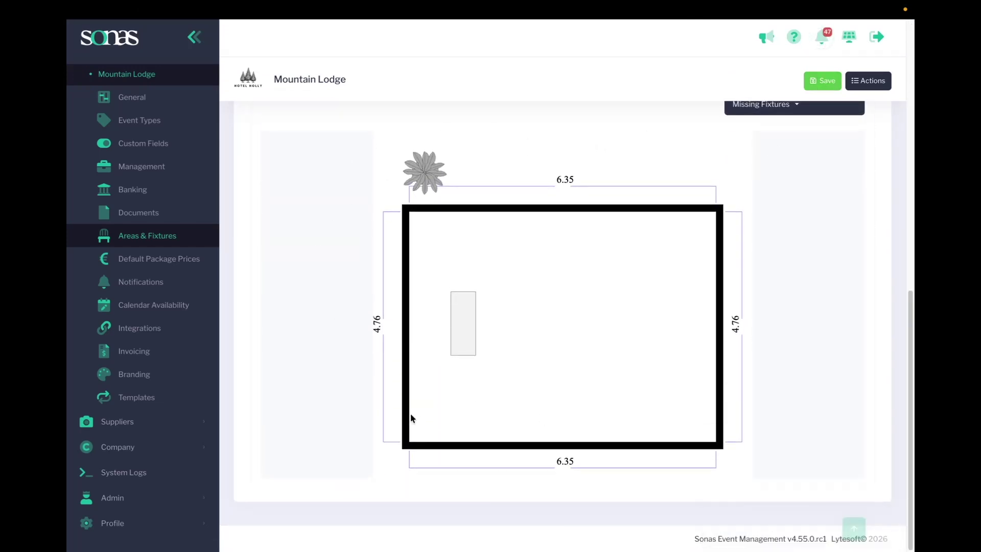
scroll(794, 161, up, 1)
scroll(792, 158, up, 3)
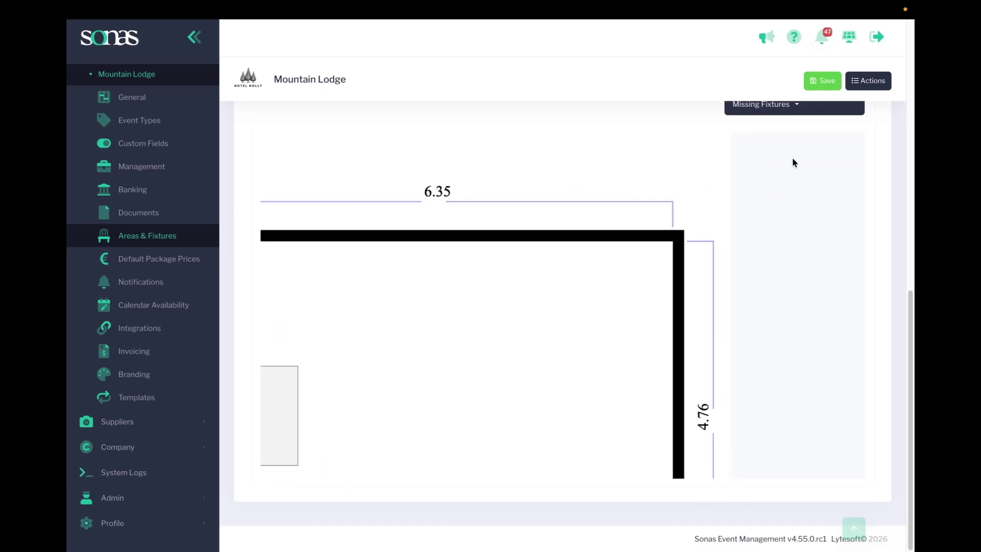
scroll(818, 148, down, 4)
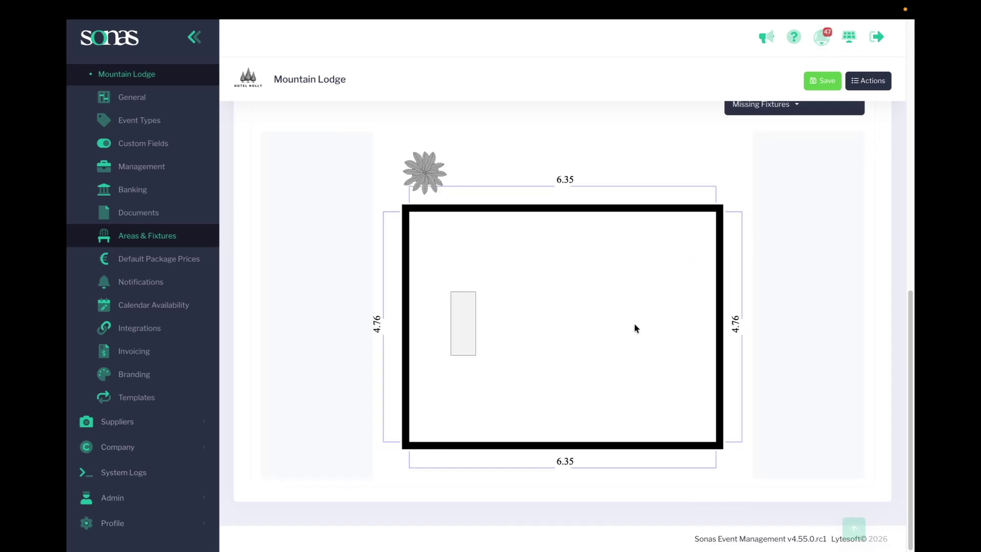
scroll(732, 316, up, 3)
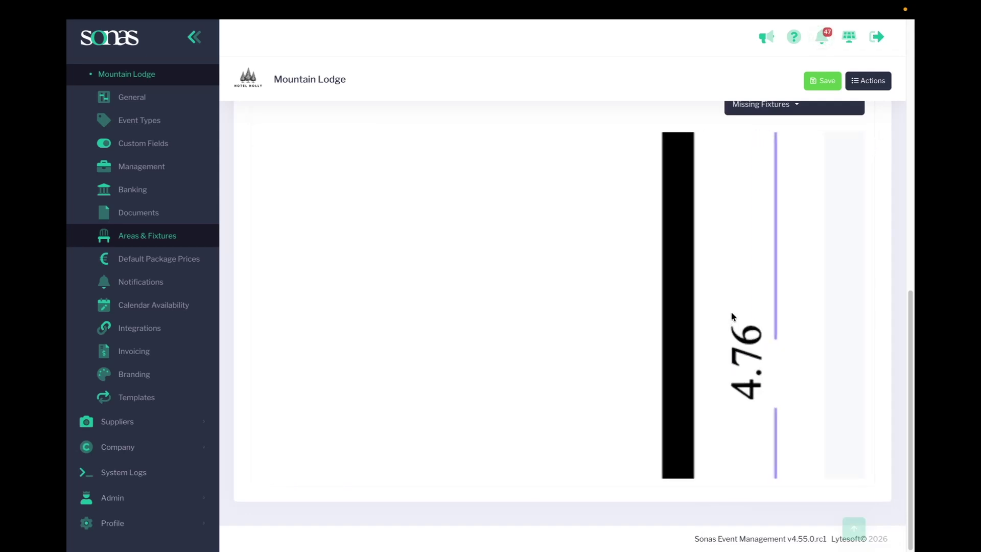
scroll(732, 316, down, 3)
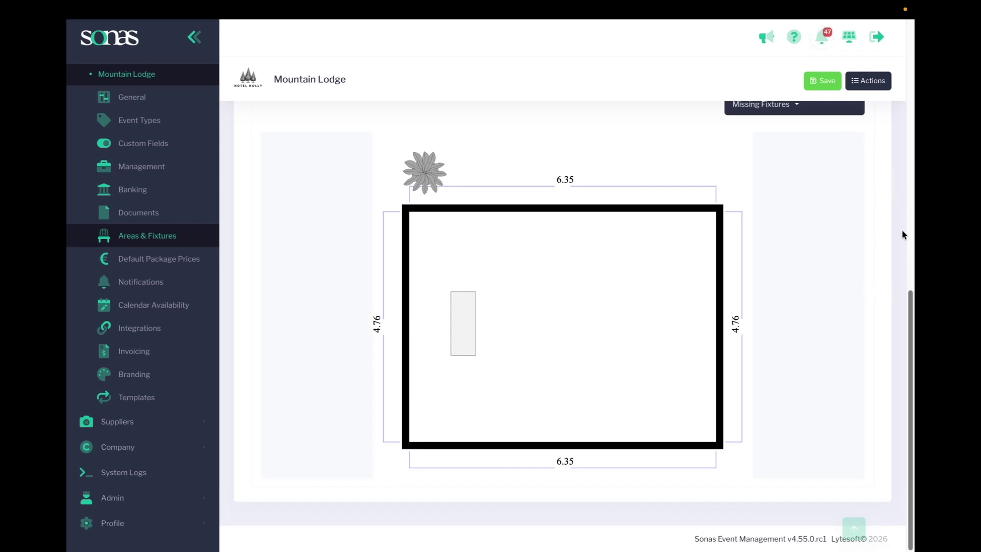
scroll(902, 234, up, 8)
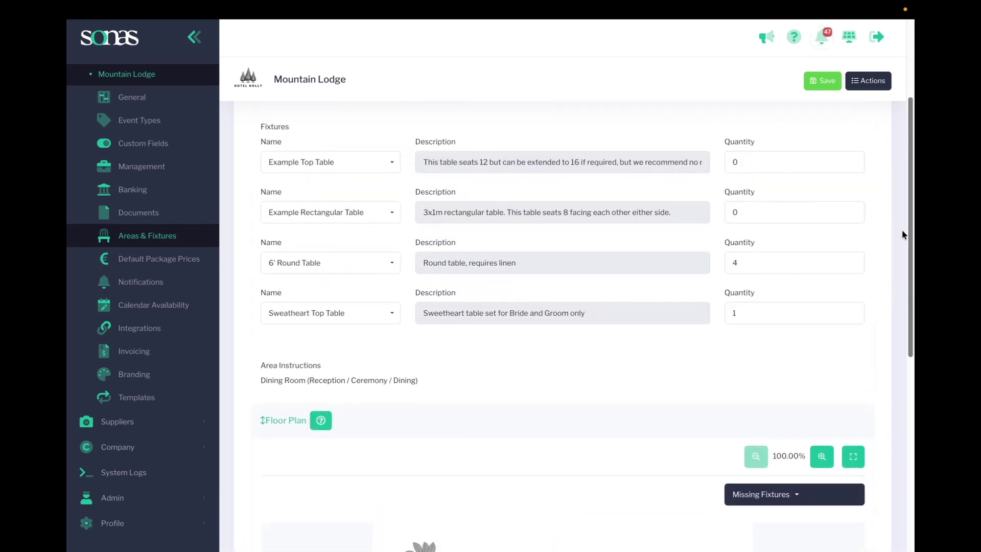
scroll(903, 234, down, 7)
scroll(902, 235, up, 6)
scroll(902, 235, down, 2)
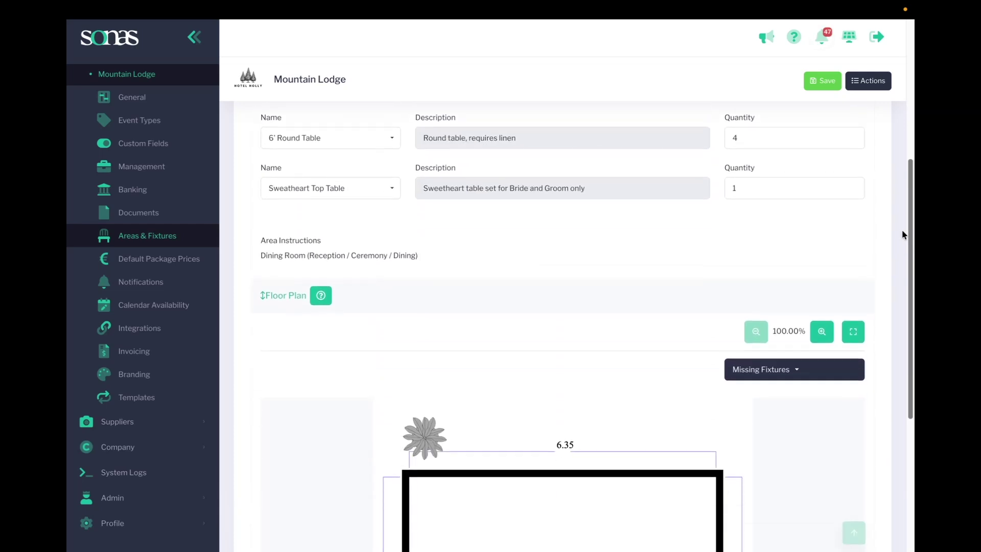
scroll(902, 235, down, 2)
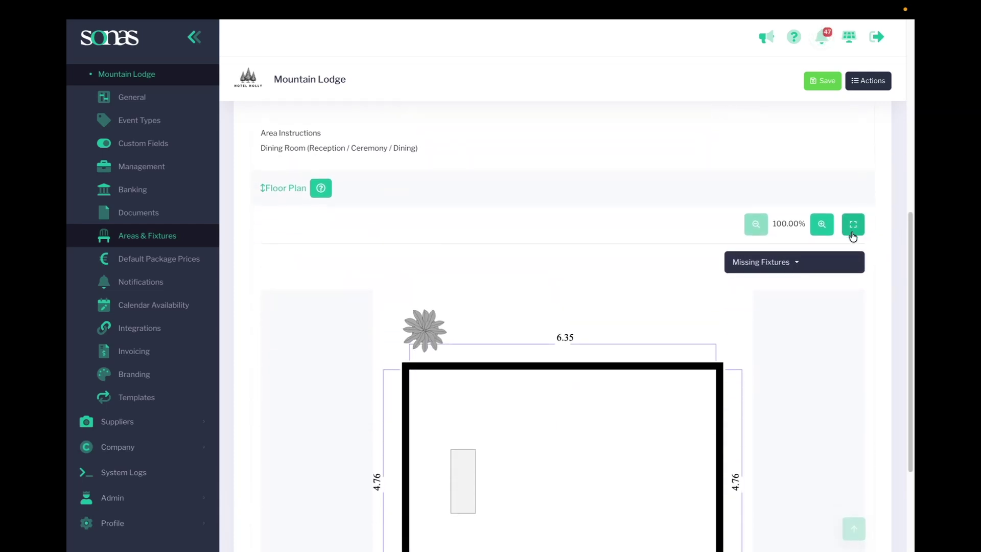
click(795, 263)
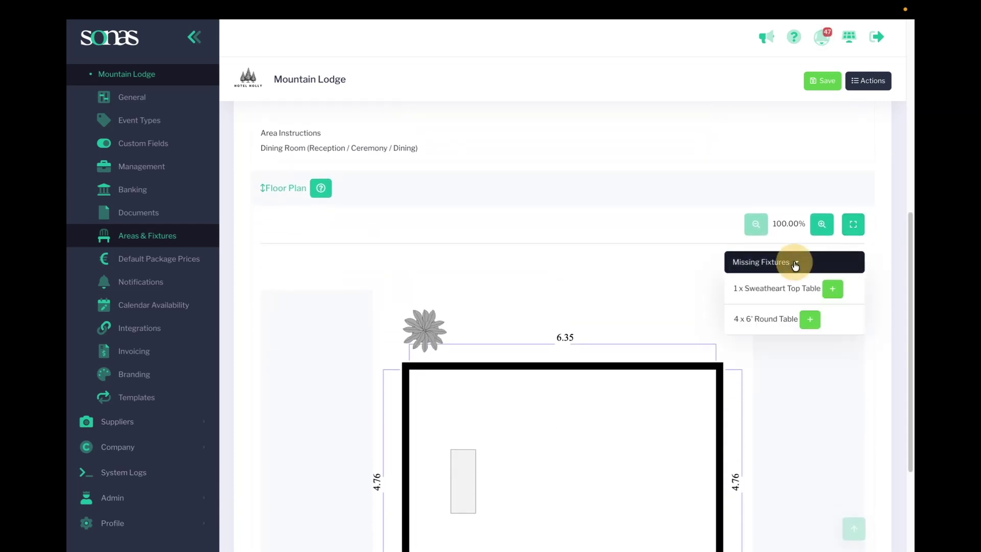
click(896, 239)
scroll(896, 239, up, 3)
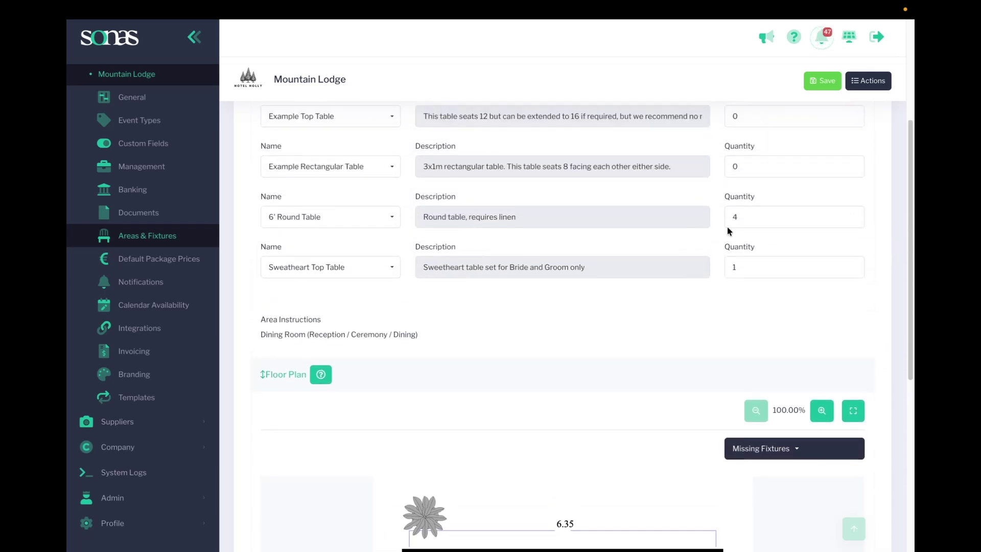
Add the missing Sweatheart Top Table to the Dining Room floor plan.
scroll(825, 267, down, 2)
scroll(825, 267, down, 3)
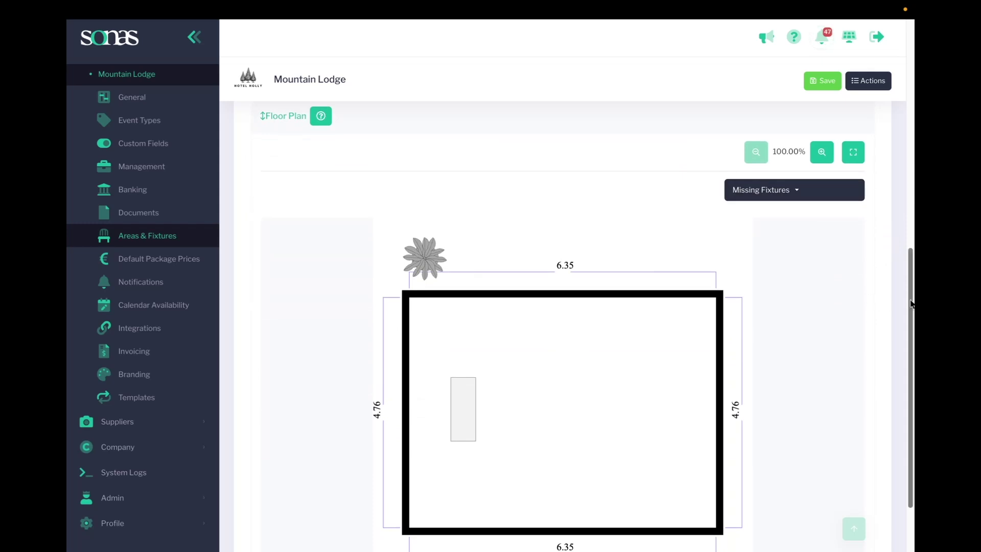
scroll(854, 299, down, 1)
click(801, 154)
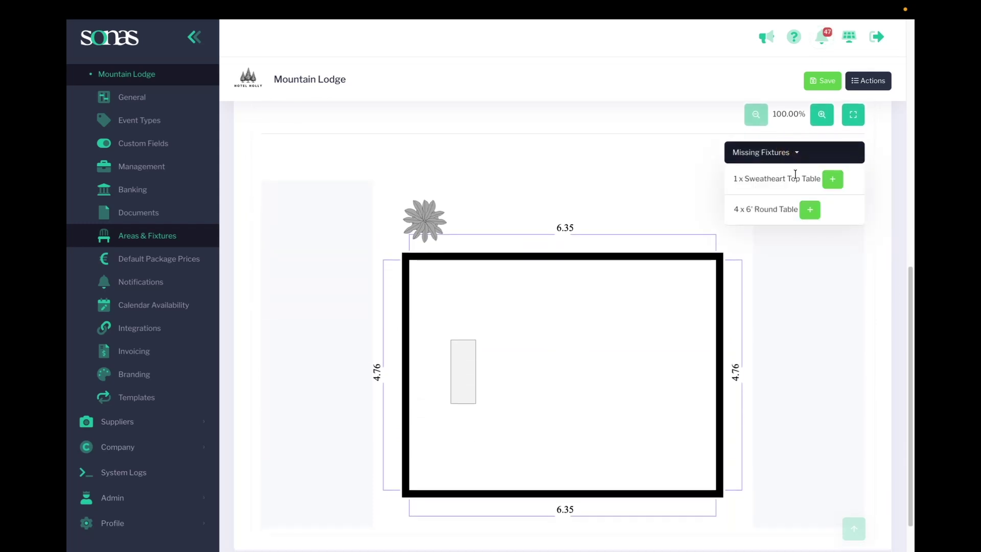
click(835, 178)
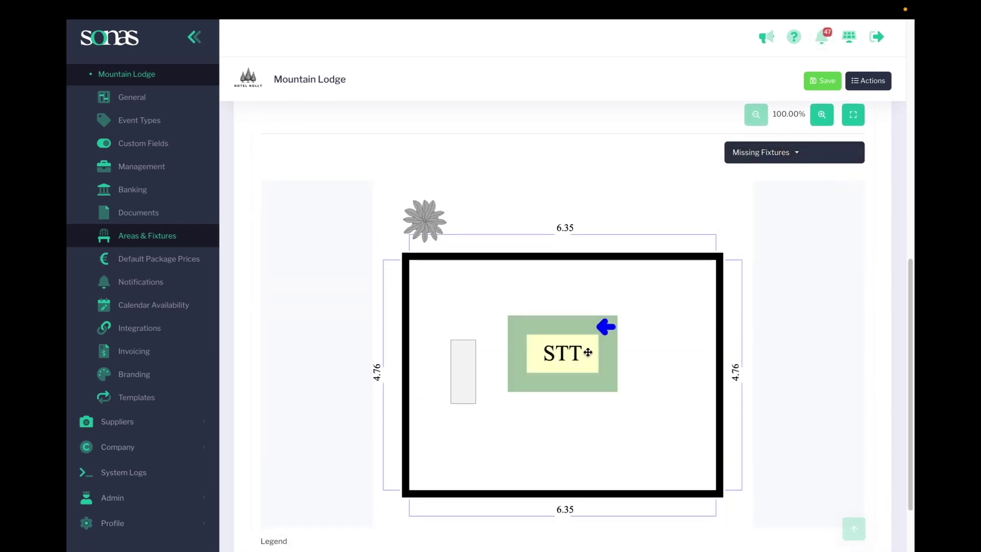
Rotate the Sweatheart Top Table a quarter turn counterclockwise and place it against the middle of the room's left wall.
click(584, 376)
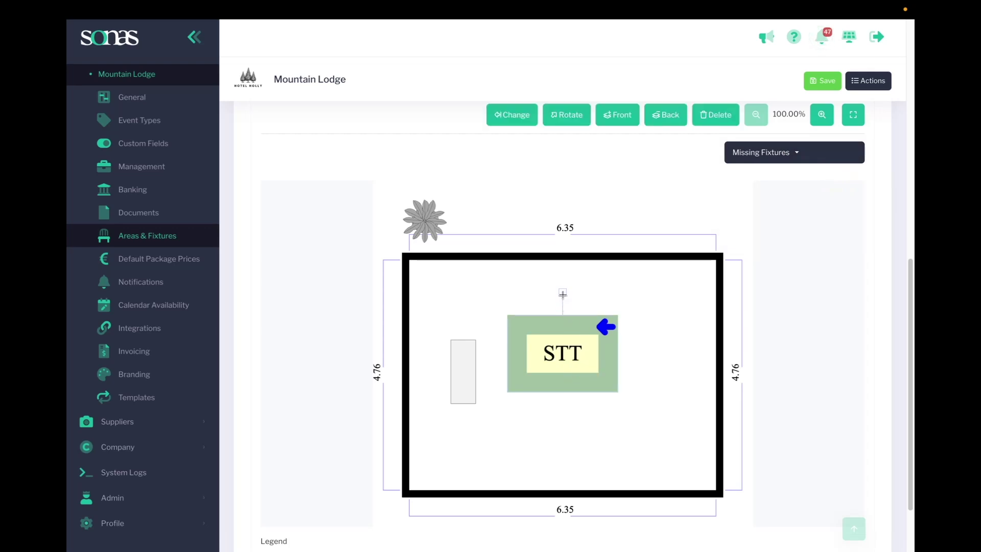
drag(563, 292, 448, 375)
click(550, 365)
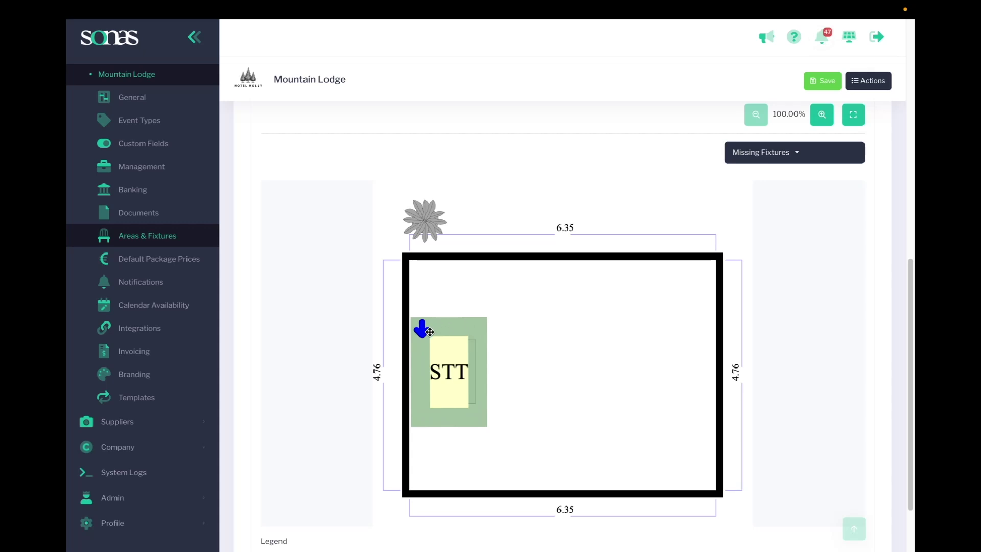
drag(481, 378, 474, 379)
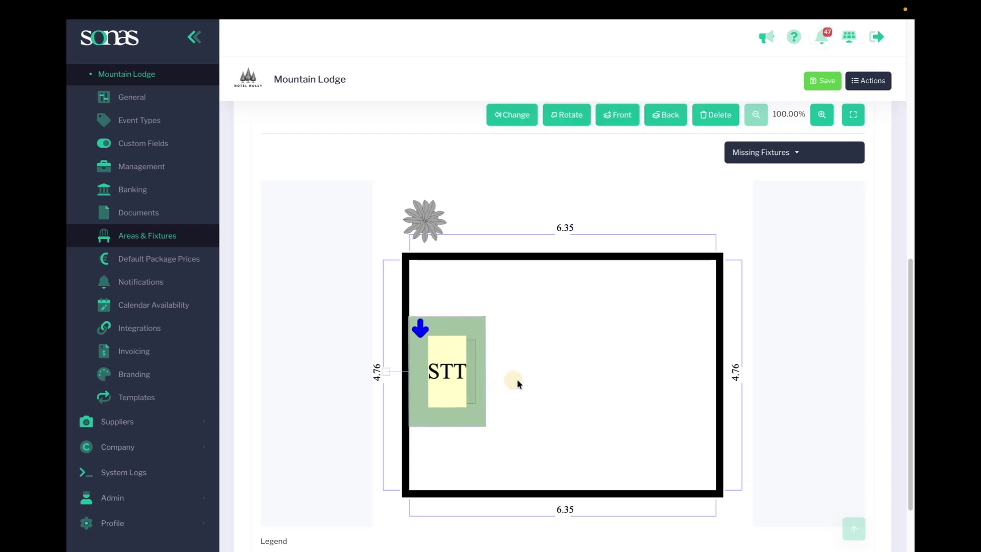
click(532, 383)
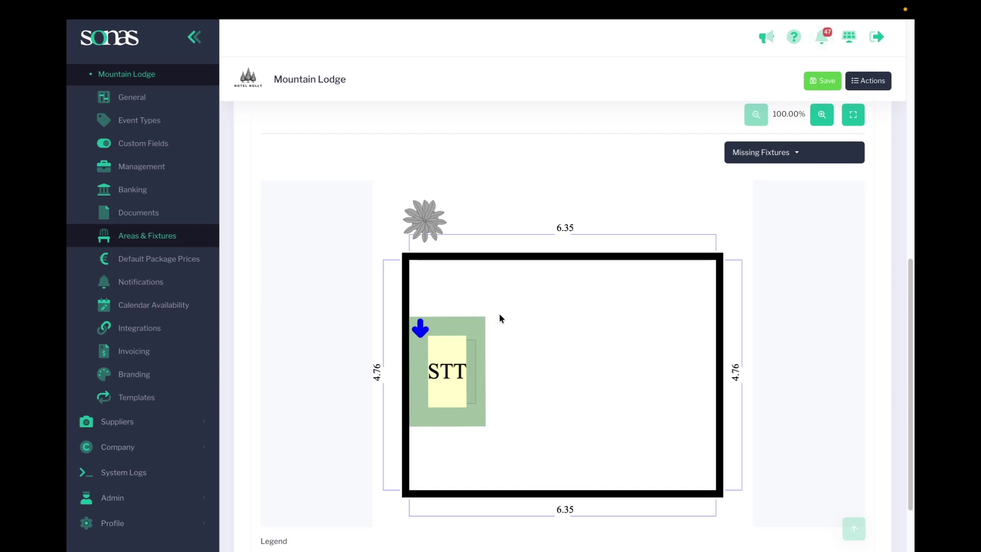
Adjust the rotation of the Sweatheart Top Table very slightly clockwise with its rotation handle.
click(419, 332)
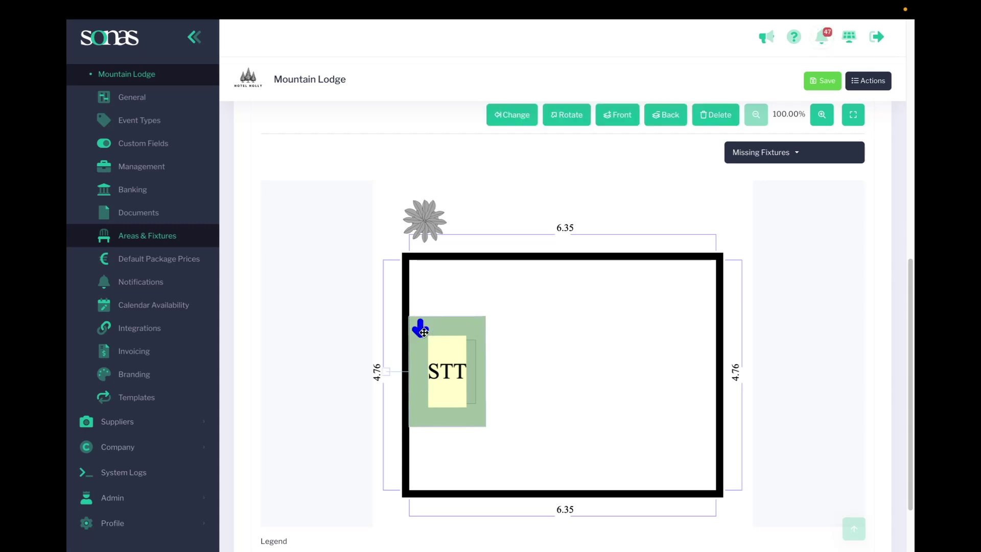
scroll(388, 362, up, 1)
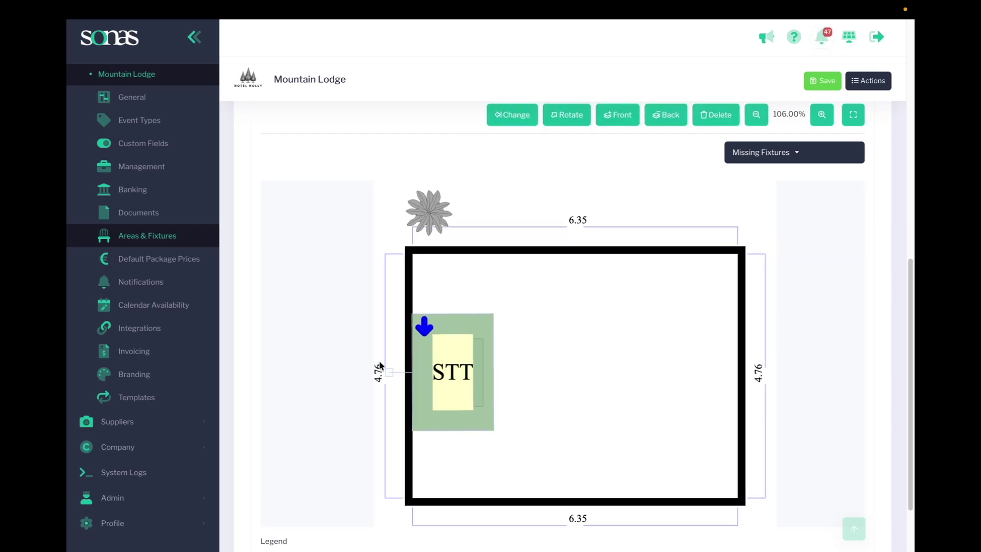
mouse_move(388, 369)
mouse_down()
mouse_move(396, 335)
mouse_move(388, 397)
mouse_move(389, 343)
mouse_move(383, 369)
mouse_up()
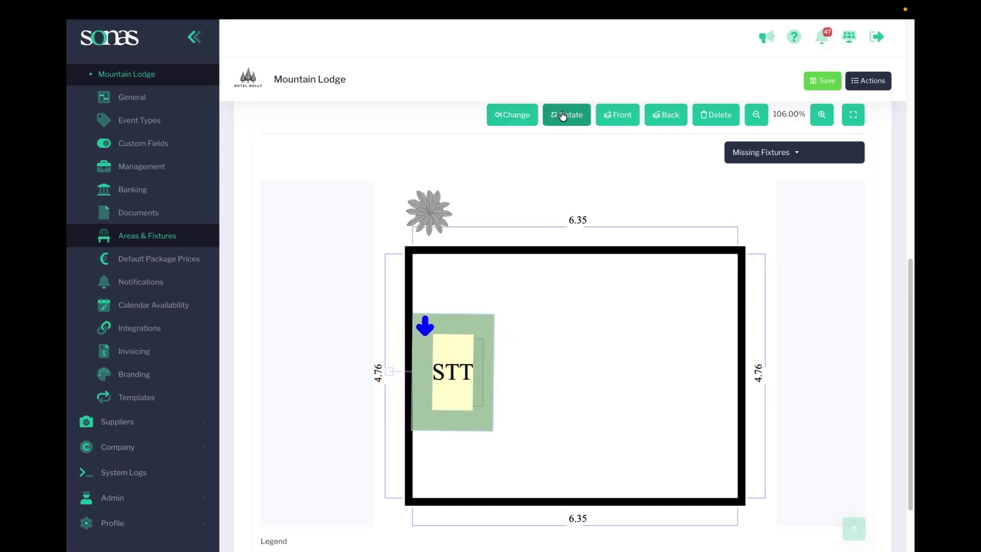
Cycle the blue arrow of the Sweatheart Top Table through the table's four corners.
click(521, 119)
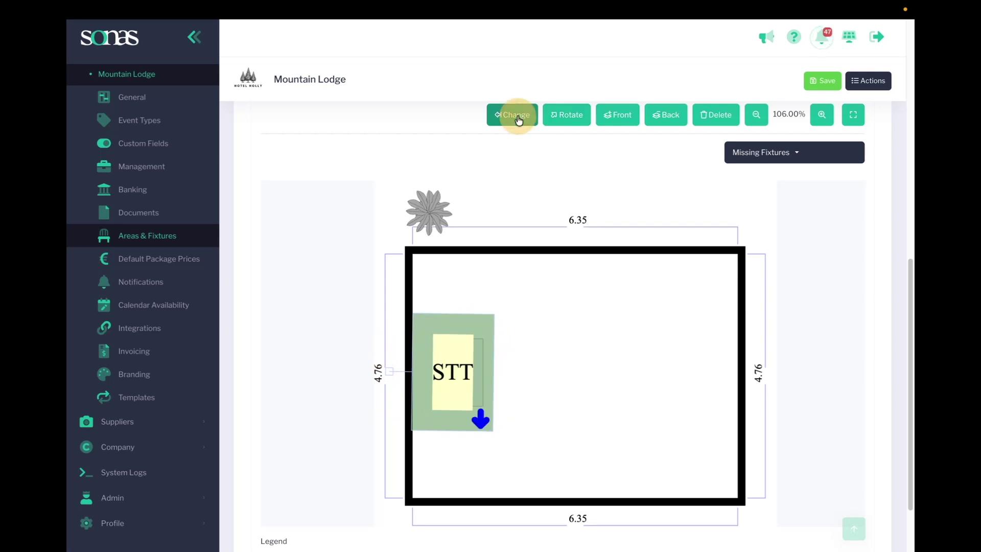
click(520, 119)
click(518, 119)
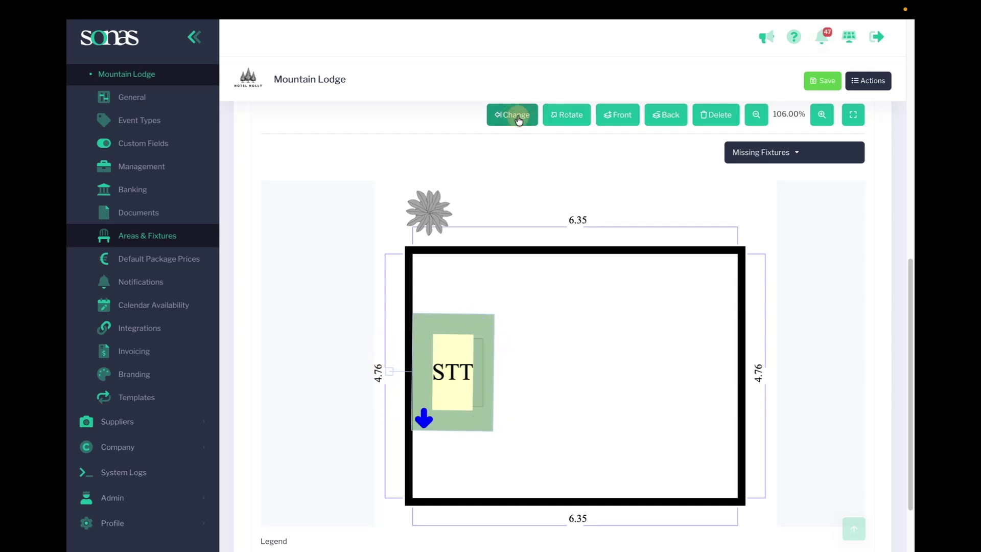
click(518, 120)
Turn the direction of the Sweatheart Top Table's blue arrow through a full rotation.
click(568, 115)
click(570, 114)
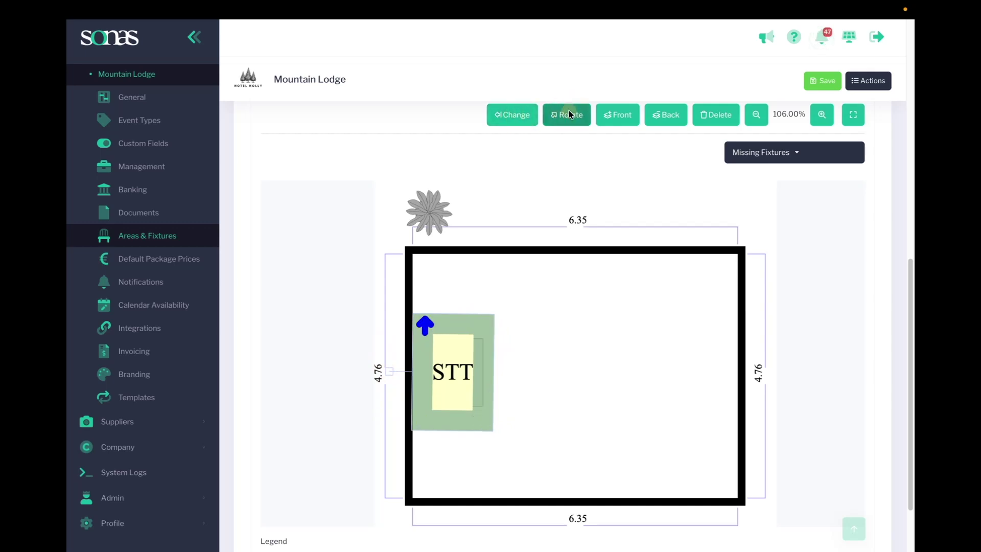
click(570, 115)
click(569, 114)
Add a missing 6' Round Table and place it beside the Sweatheart Top Table, against the room's upper wall.
click(780, 153)
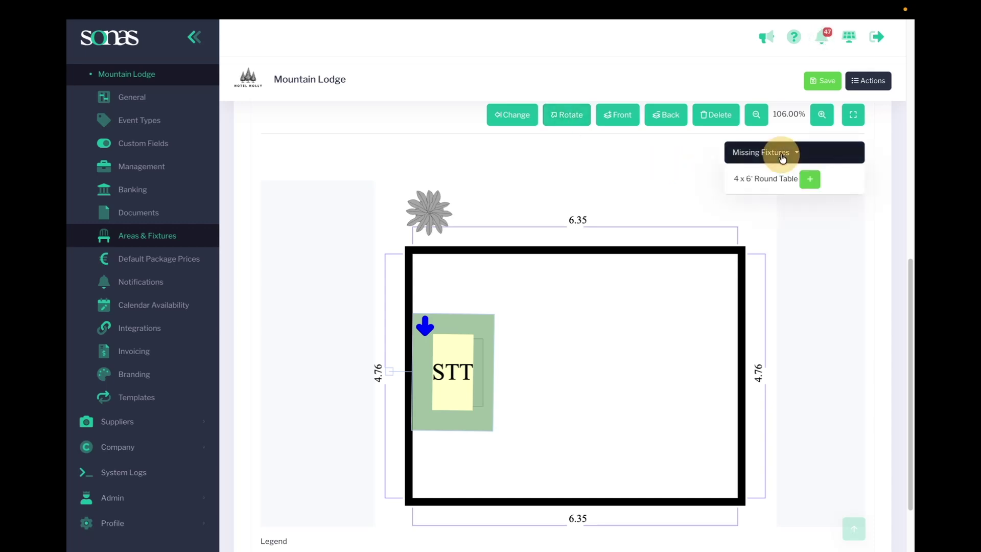
click(808, 180)
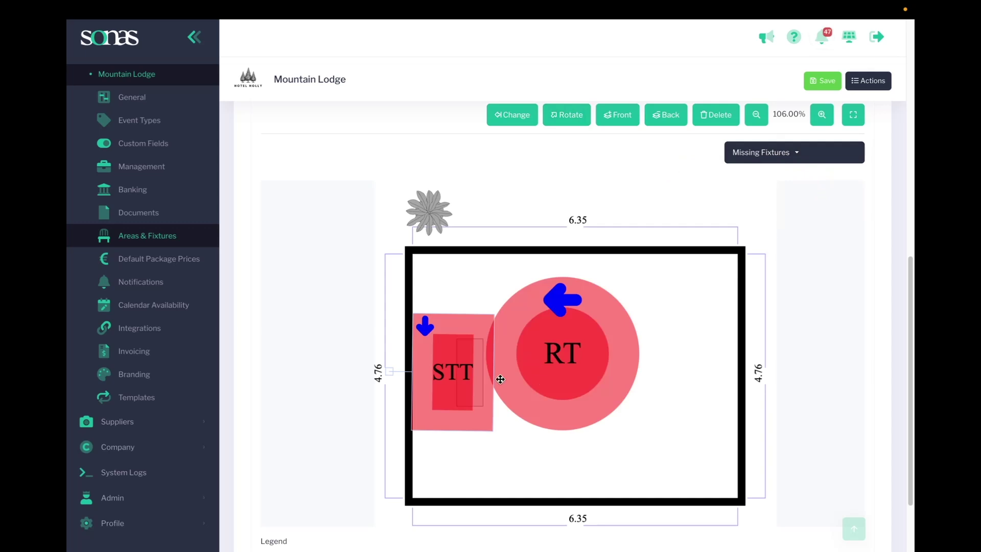
drag(565, 357, 571, 338)
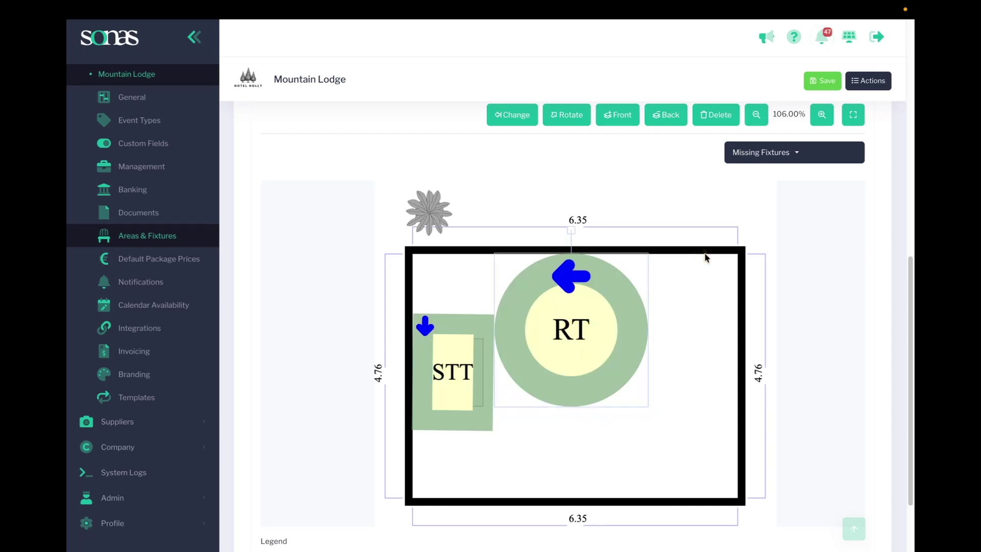
Add a second 6' Round Table and spread the two round tables between the upper wall and the lower right corner.
click(811, 153)
click(809, 175)
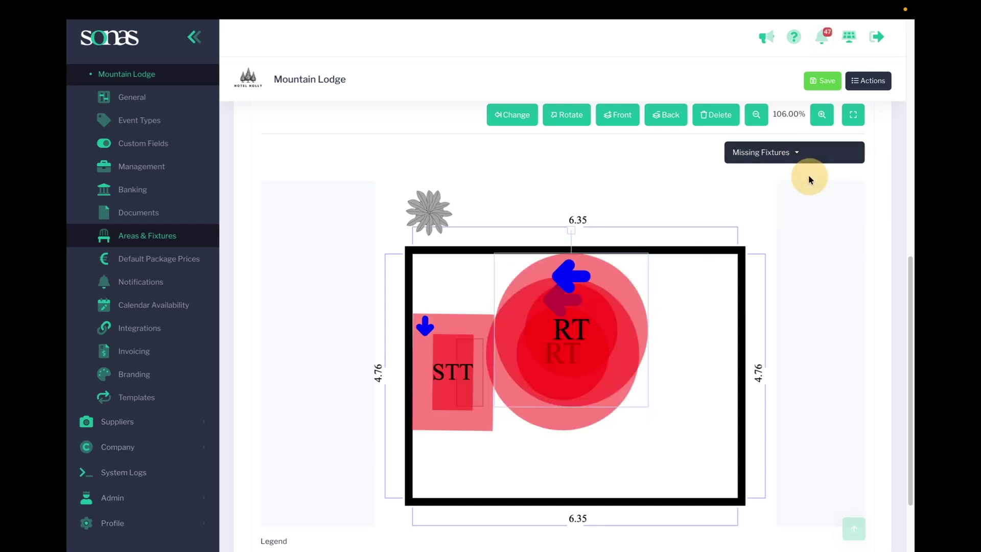
mouse_move(562, 358)
mouse_down()
mouse_move(628, 414)
mouse_move(655, 481)
mouse_move(613, 409)
mouse_move(541, 346)
mouse_move(550, 354)
mouse_up()
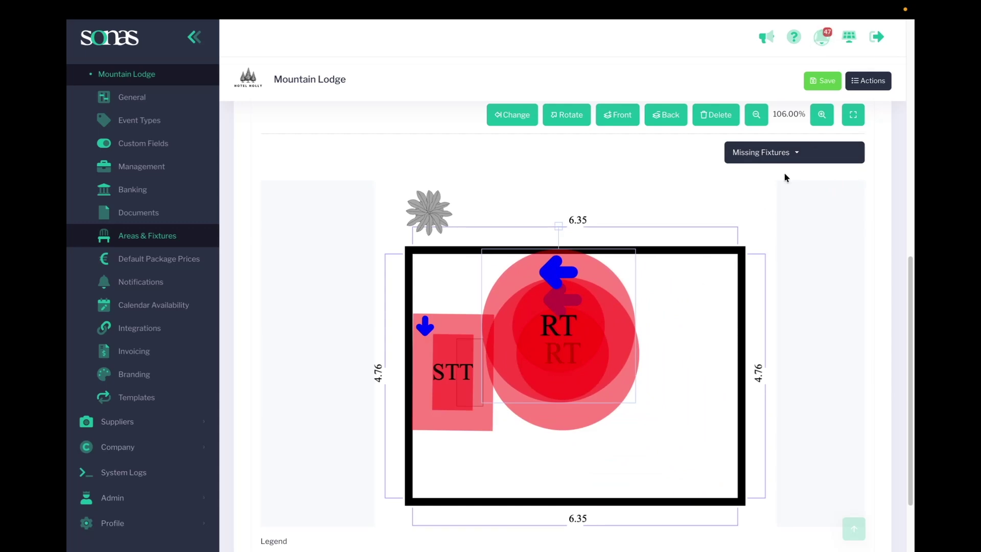
drag(615, 403, 690, 498)
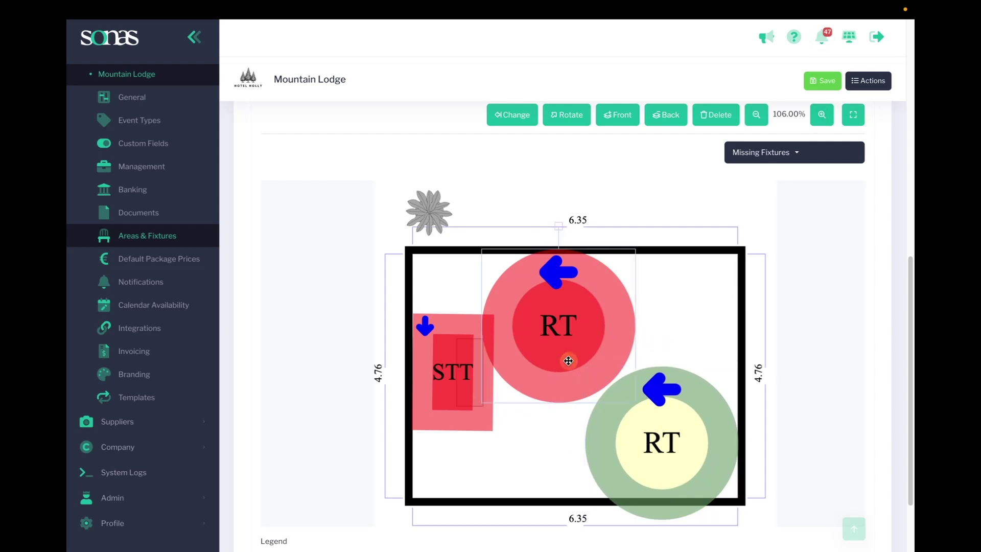
drag(567, 357, 584, 348)
drag(648, 409, 651, 412)
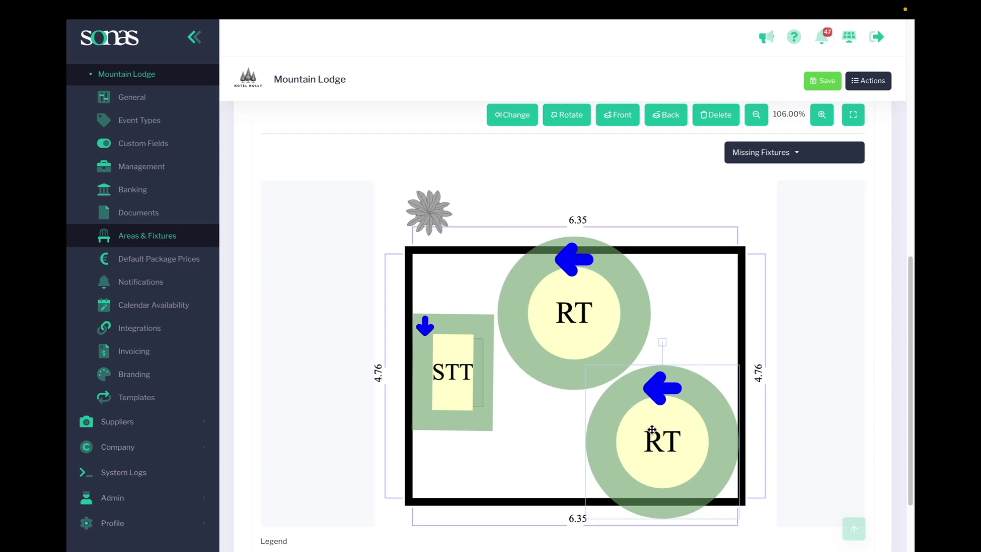
Delete both round tables from the floor plan, leaving only the Sweatheart Top Table in the room.
click(717, 115)
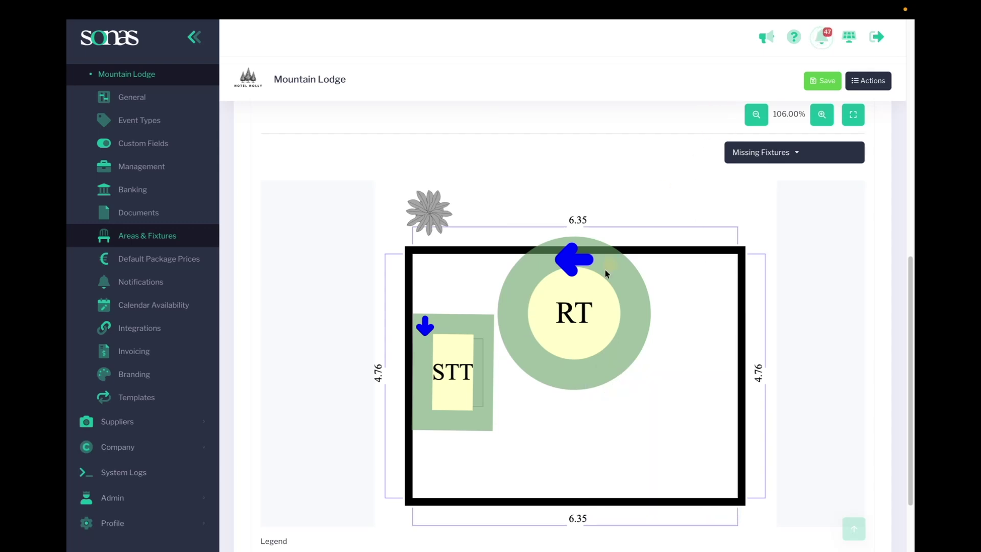
click(583, 314)
click(716, 115)
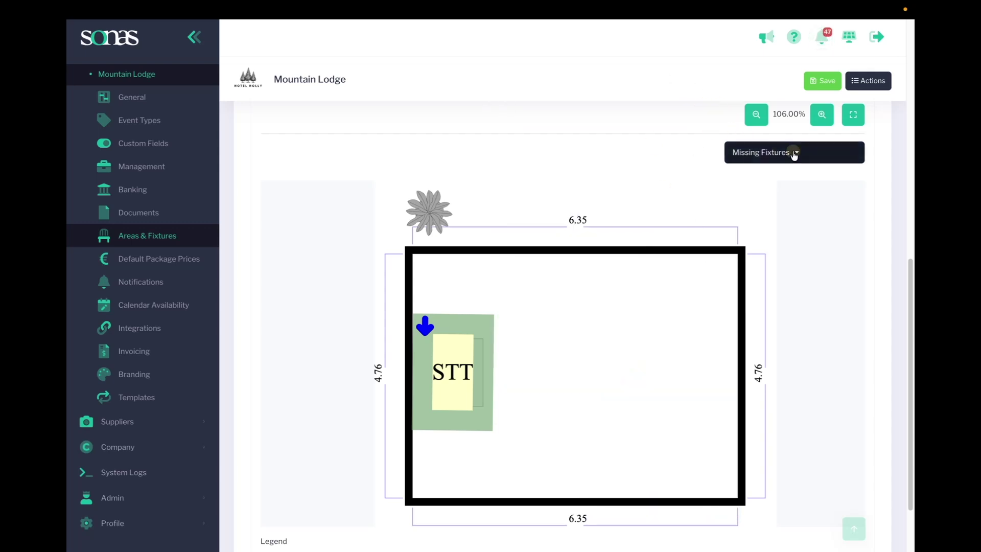
Add a missing 6' Round Table and place it at the middle of the room's upper wall, clear of the Sweatheart Top Table.
click(794, 153)
click(809, 180)
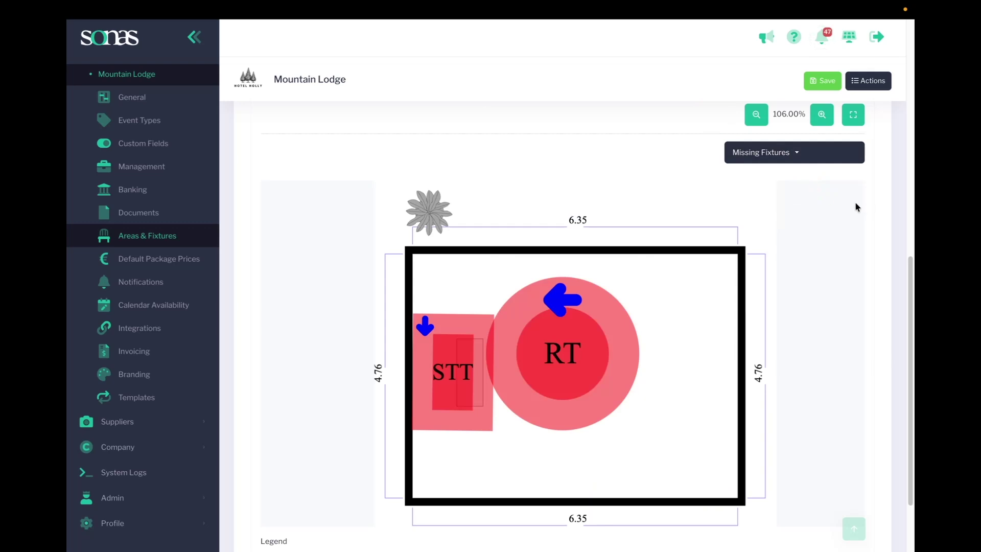
drag(589, 347, 584, 332)
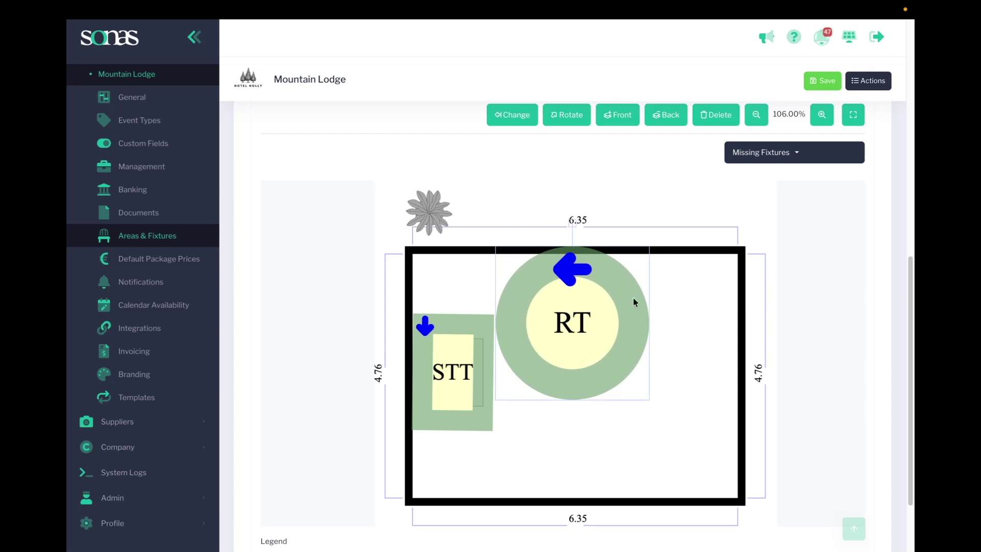
Add another missing 6' Round Table and place it in the room's lower right corner without overlapping the first.
click(796, 155)
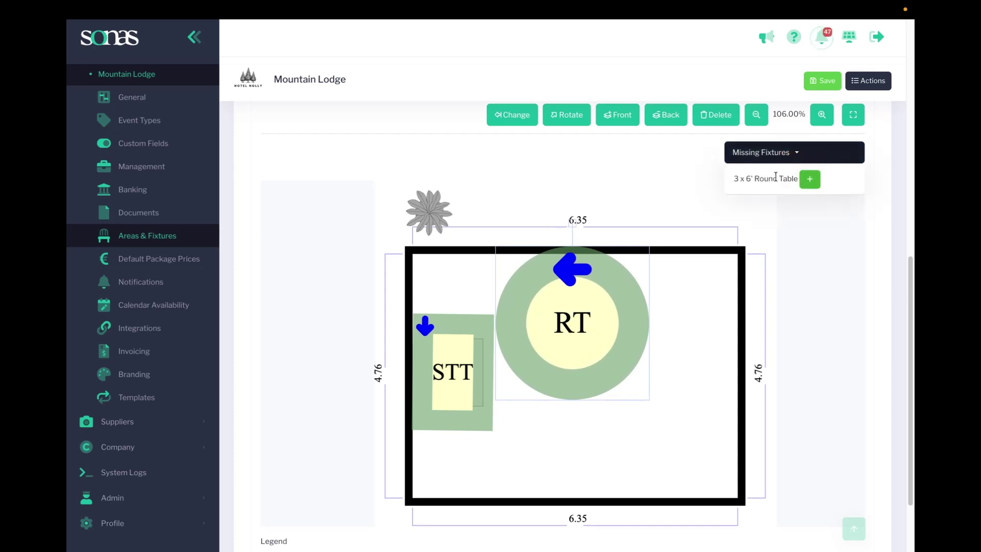
click(811, 180)
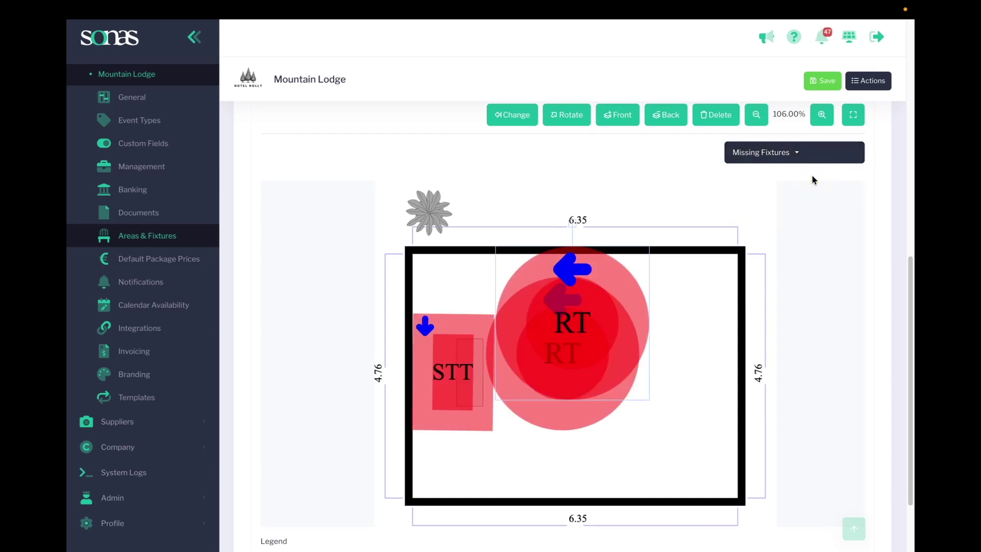
drag(569, 357, 648, 506)
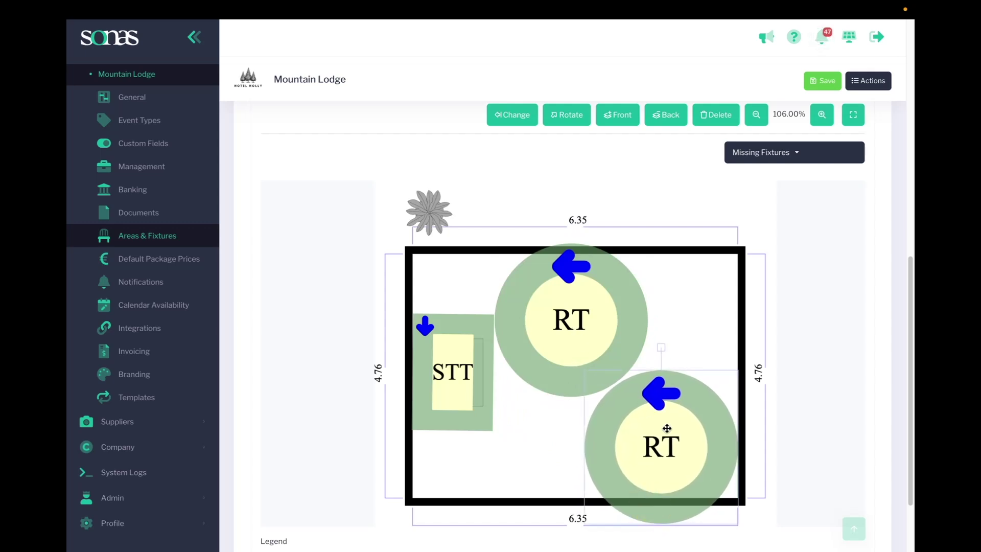
click(841, 308)
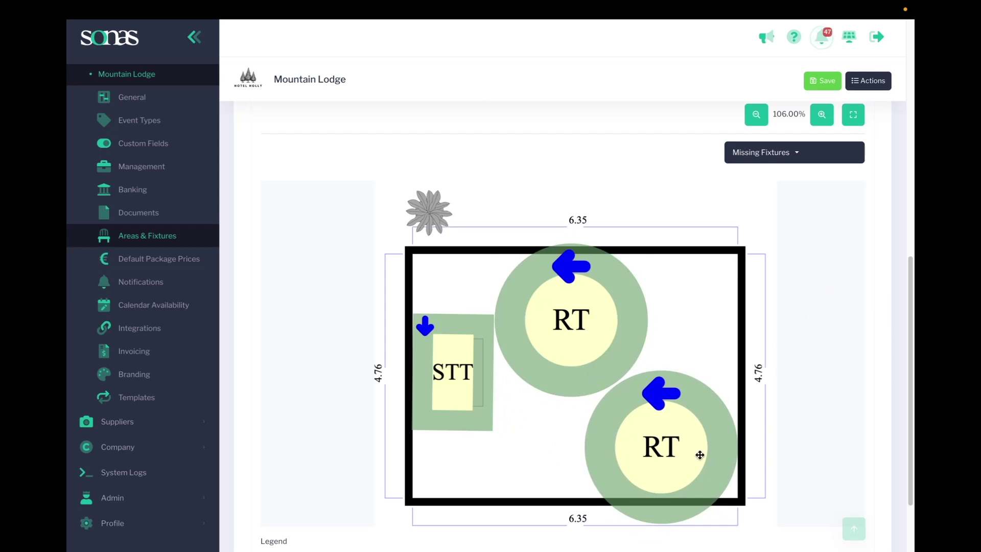
Add a third 6' Round Table and place it over the room's upper right corner, clear of the other tables.
click(806, 160)
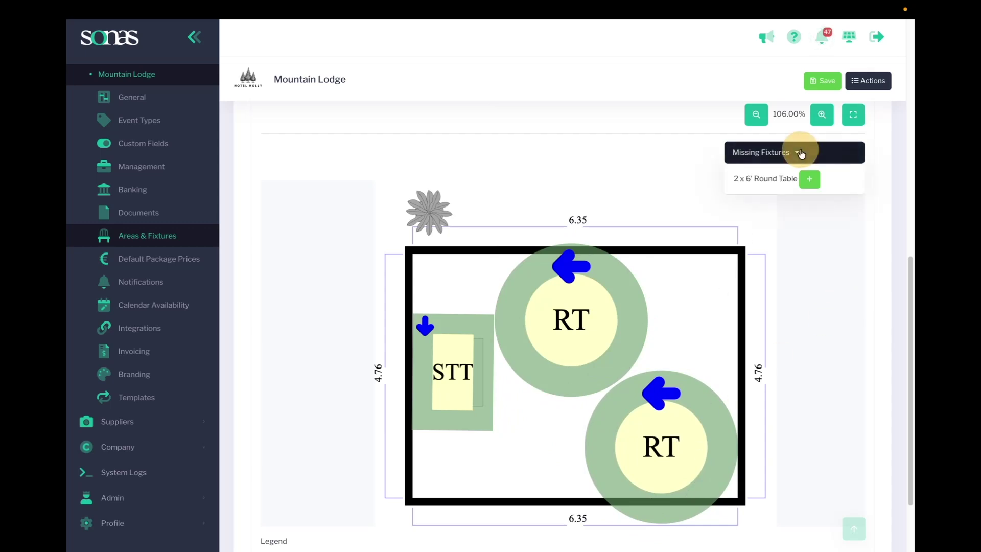
click(809, 176)
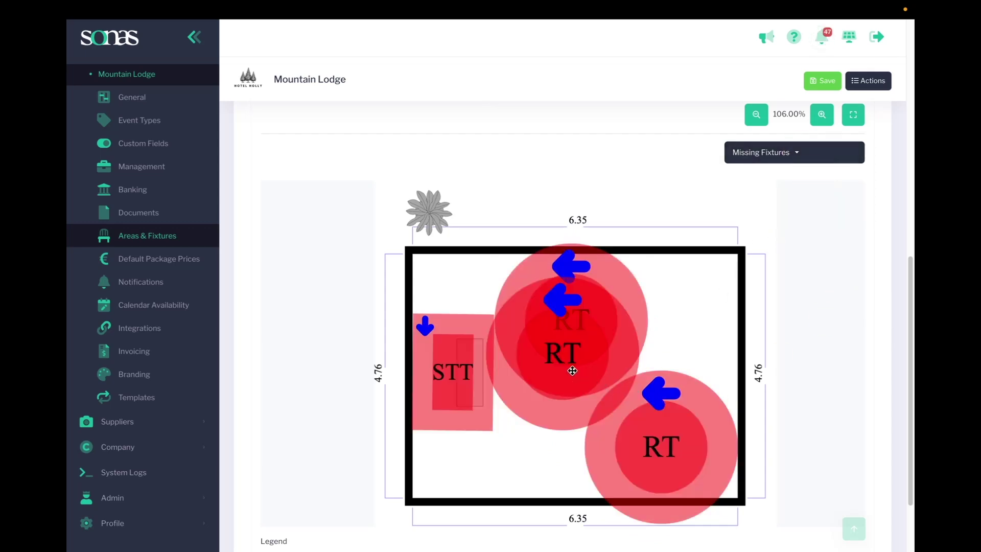
drag(542, 417, 708, 357)
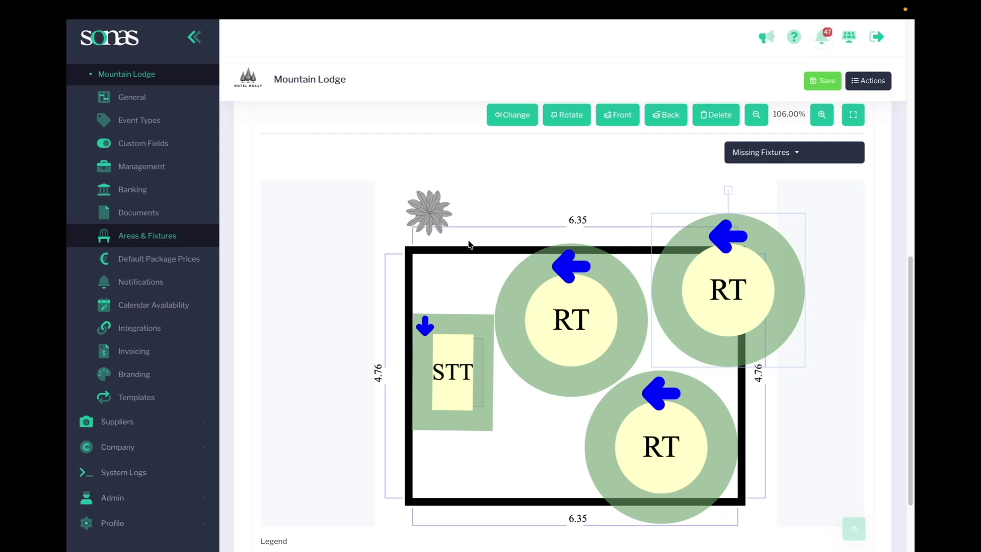
Turn the blue arrow of the round table beside the Sweatheart Top Table to point right.
click(576, 299)
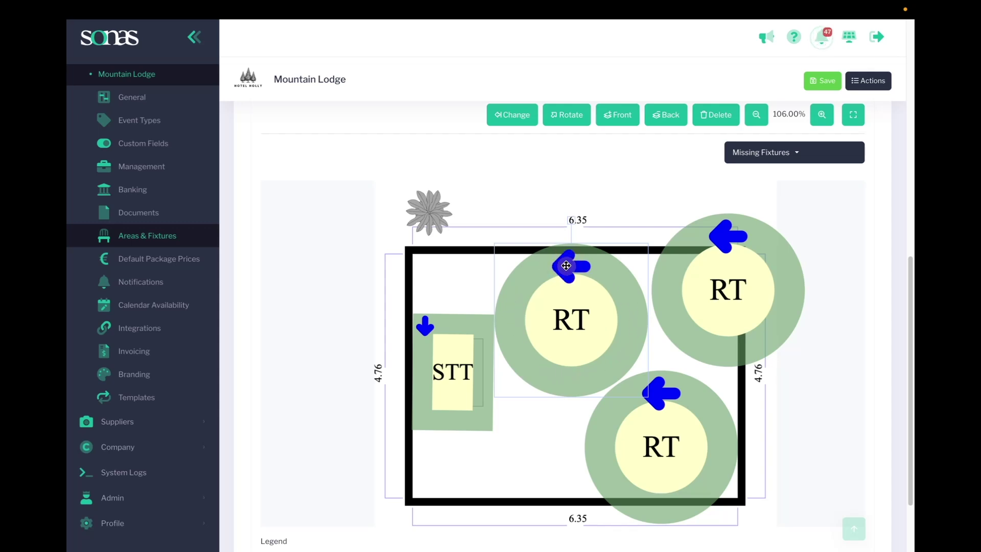
click(565, 115)
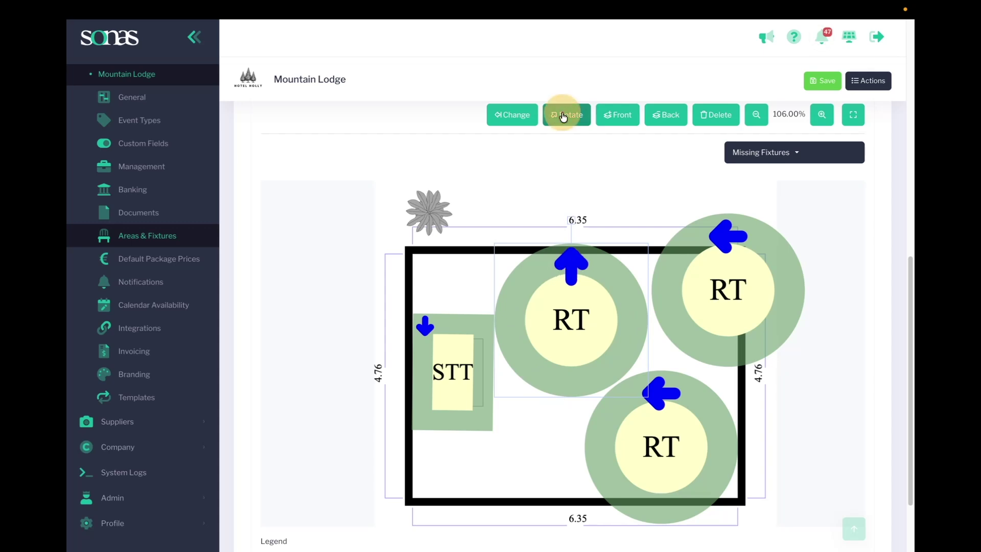
click(565, 115)
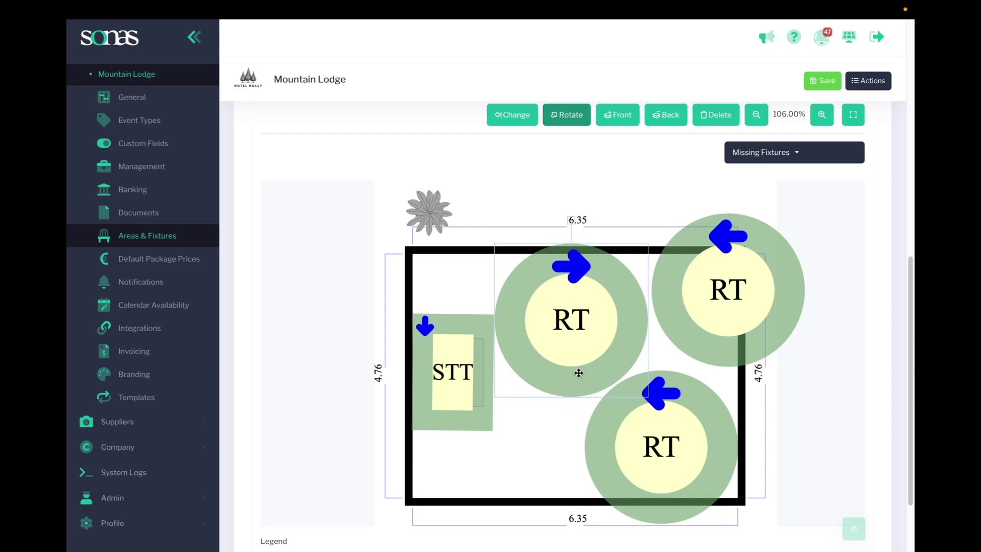
Move the blue arrow of the upper middle round table to the table's lower edge and make it point left.
click(514, 116)
click(514, 116)
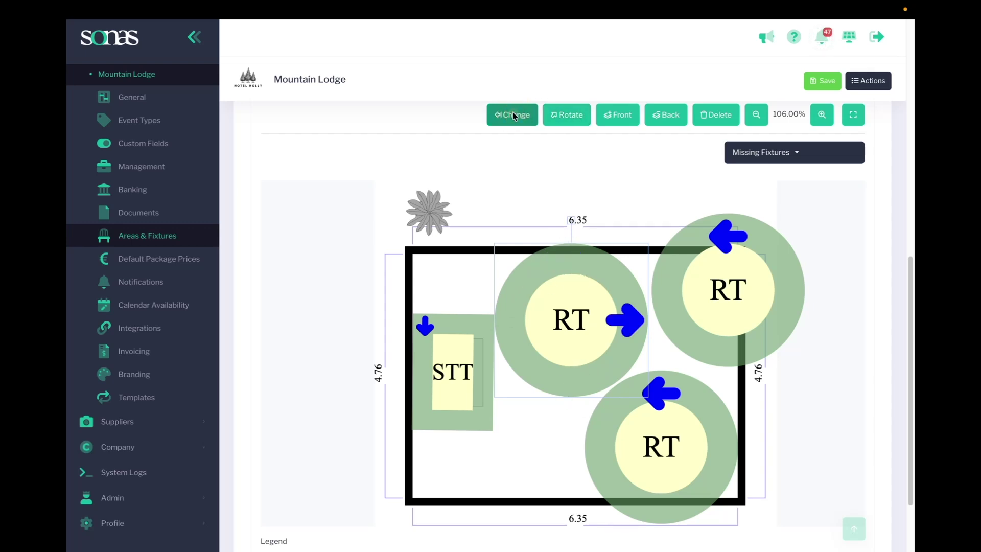
click(514, 115)
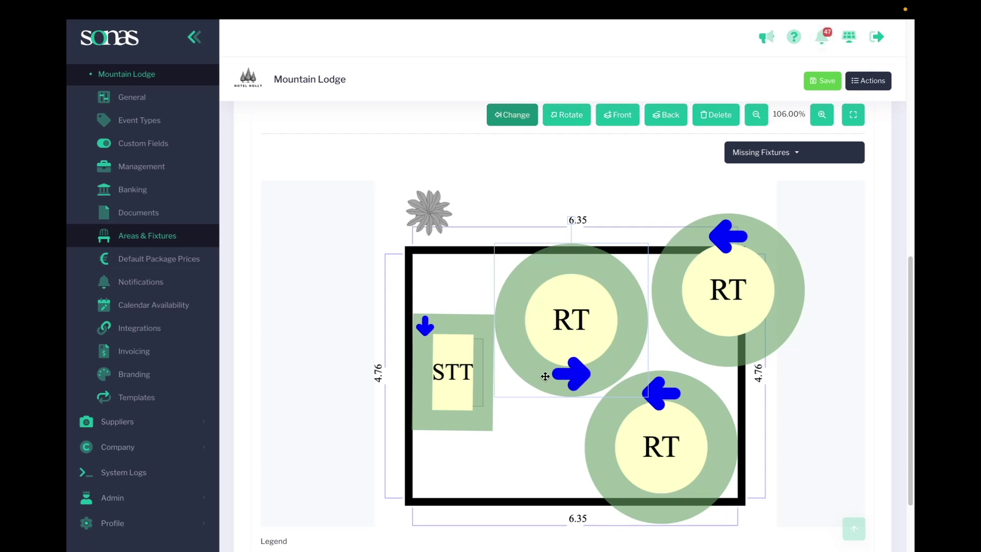
click(566, 113)
click(566, 112)
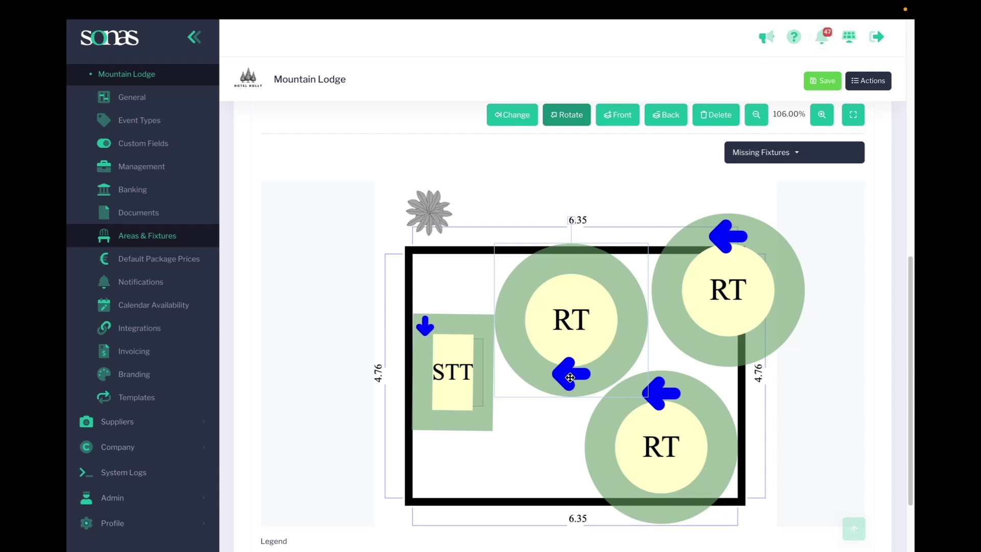
click(799, 412)
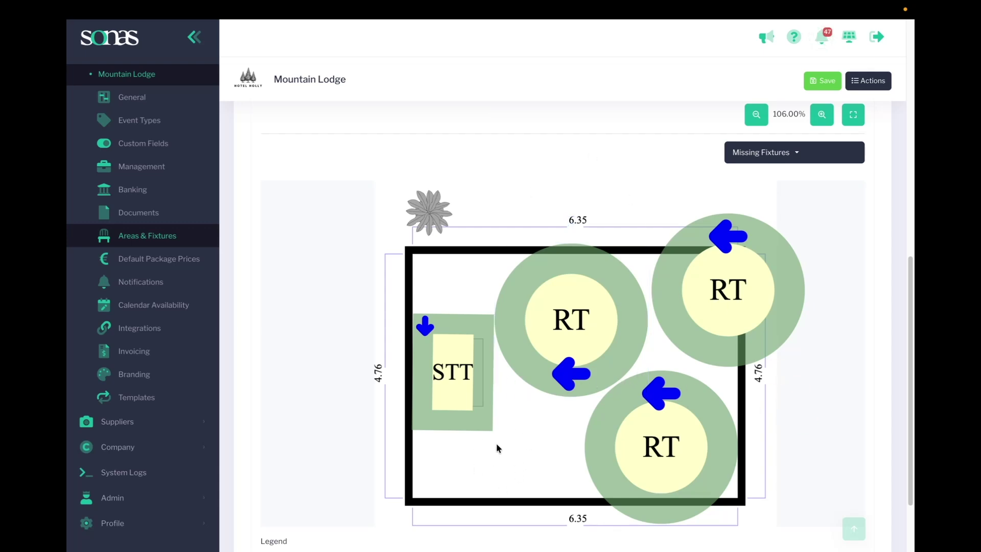
Save the table layout for Mountain Lodge's Dining Room.
scroll(496, 449, up, 3)
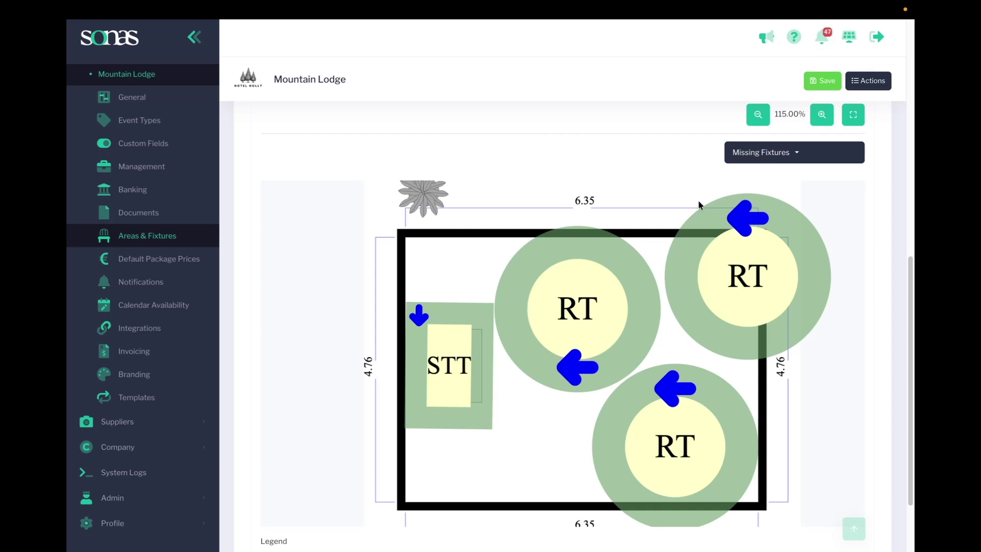
click(823, 81)
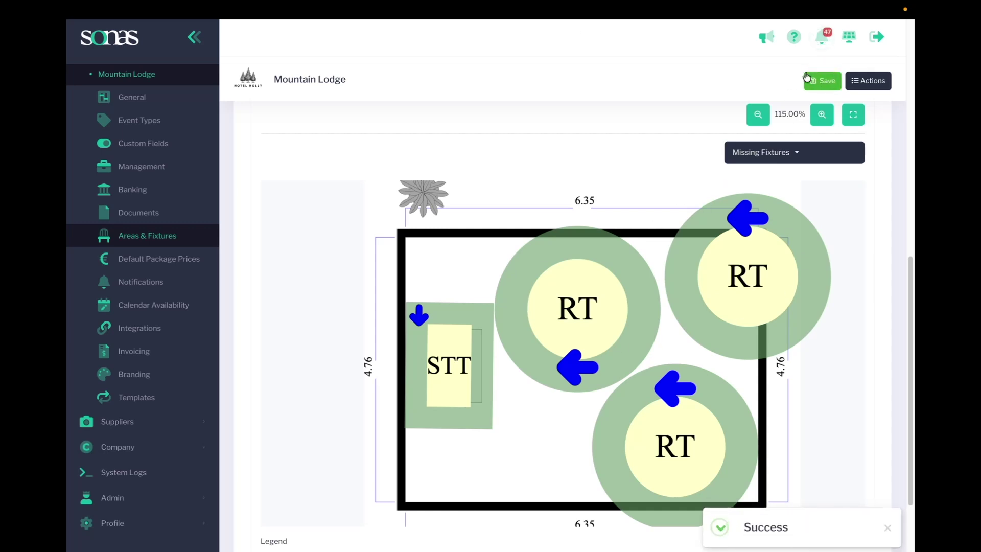
Open the list of events and open the confirmed VIP "Blessing @ ML" event starting on 05/04/2026.
scroll(177, 147, up, 5)
scroll(178, 145, up, 5)
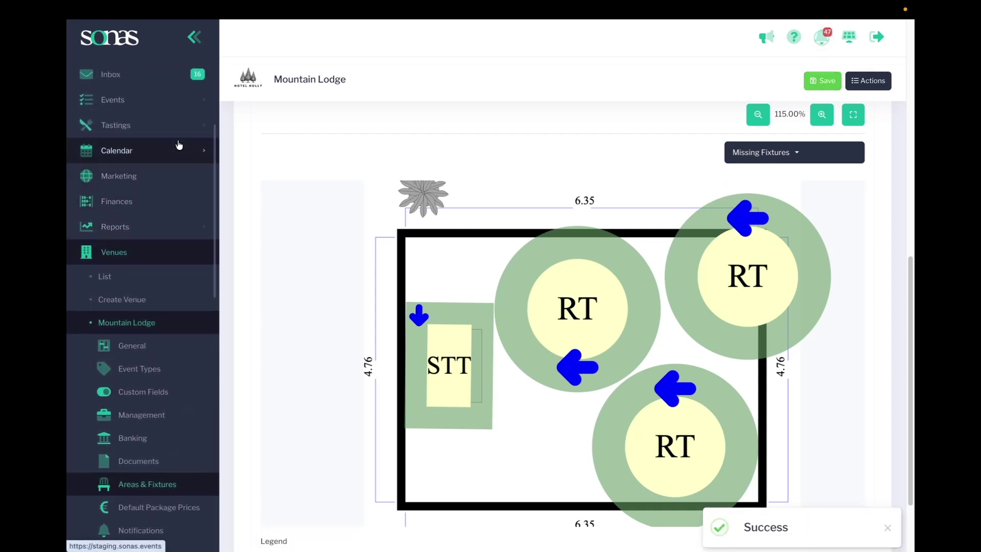
click(115, 156)
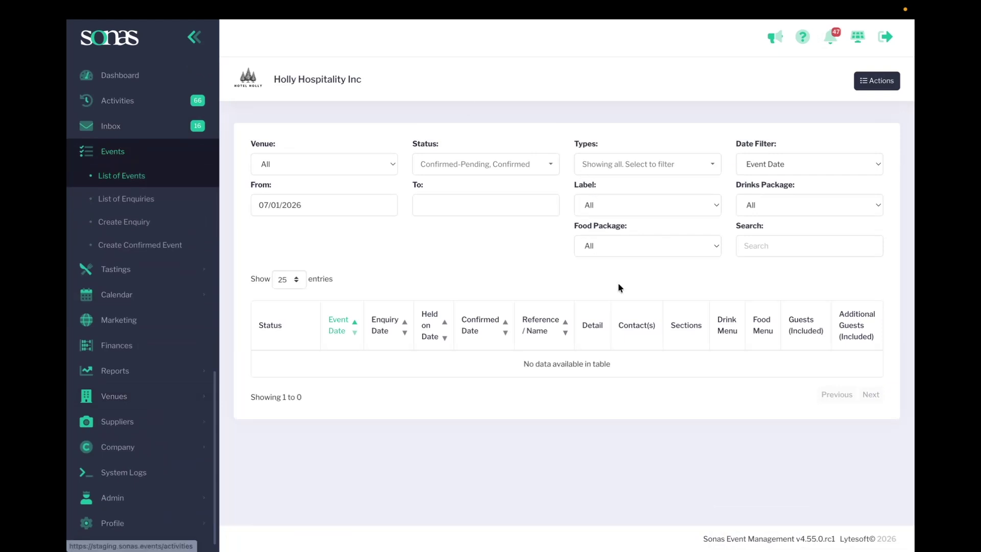
scroll(669, 423, down, 10)
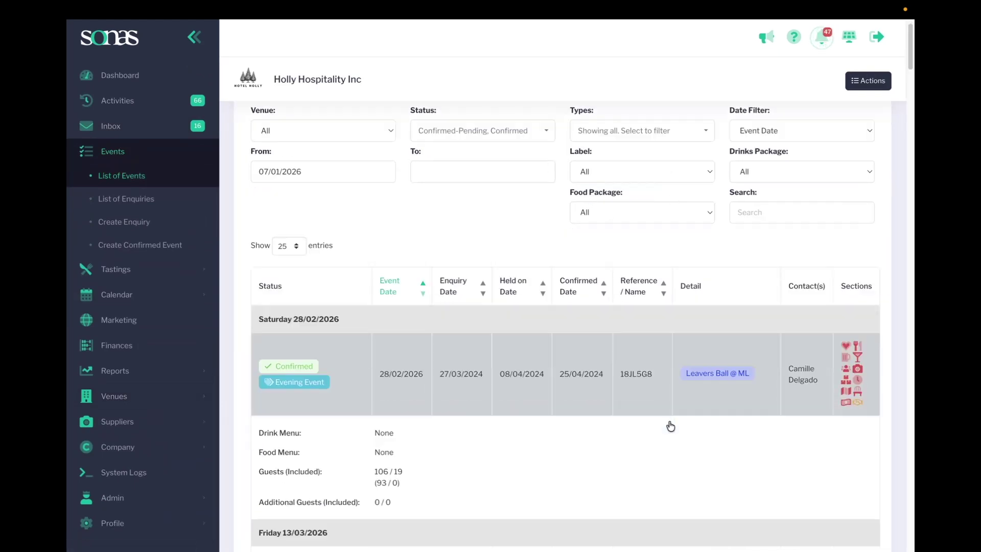
scroll(670, 426, down, 10)
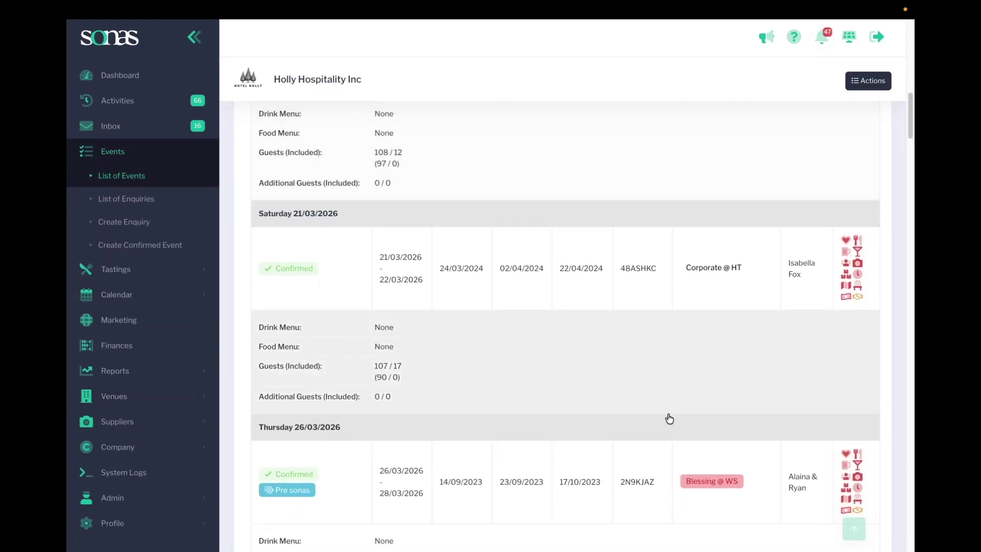
scroll(670, 419, down, 10)
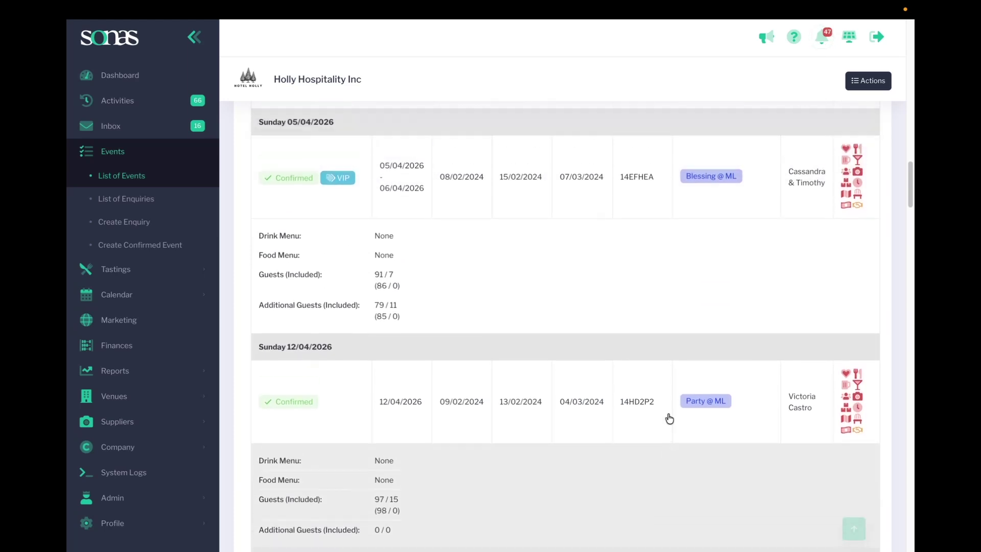
scroll(669, 419, up, 2)
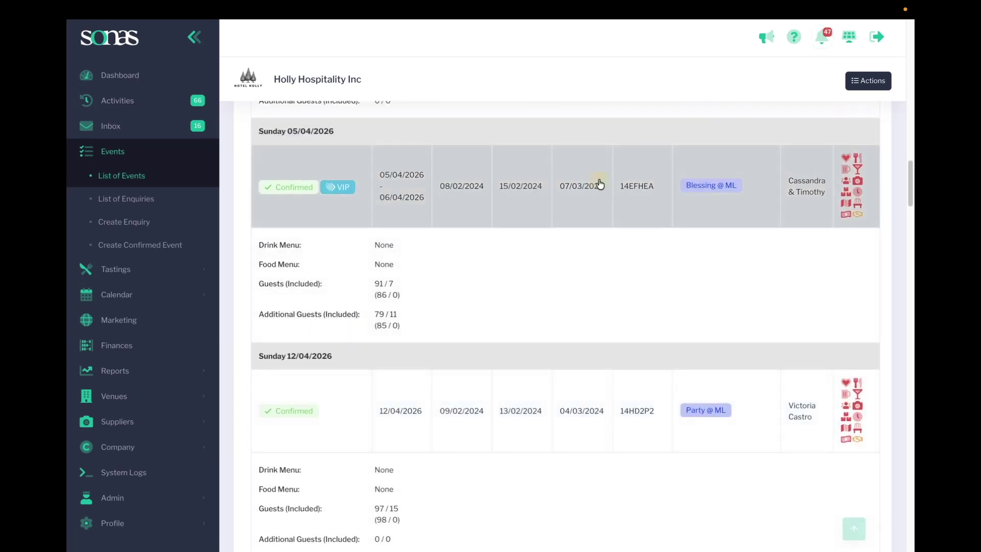
click(599, 183)
Open the Seating Plan section of the blessing event.
scroll(153, 424, down, 3)
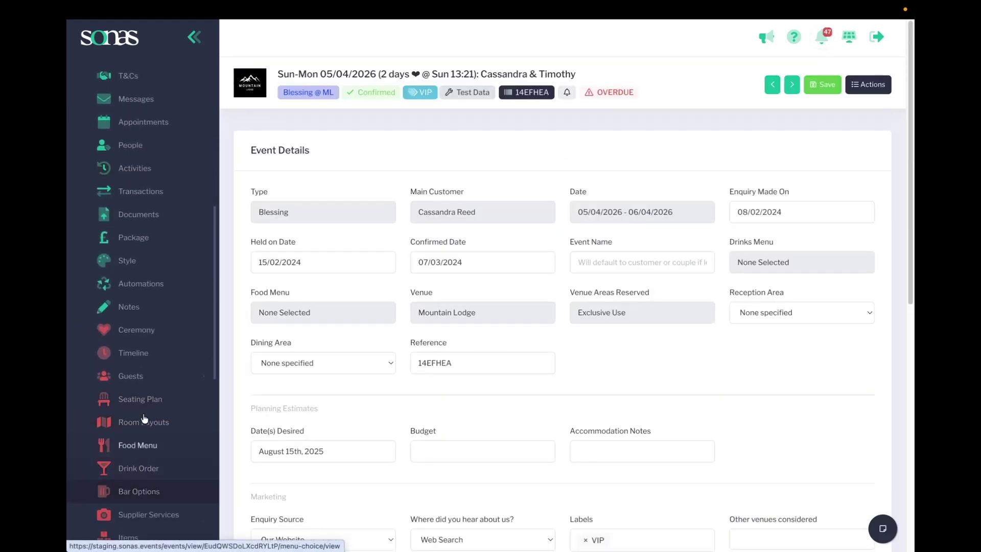
click(142, 402)
scroll(189, 232, down, 5)
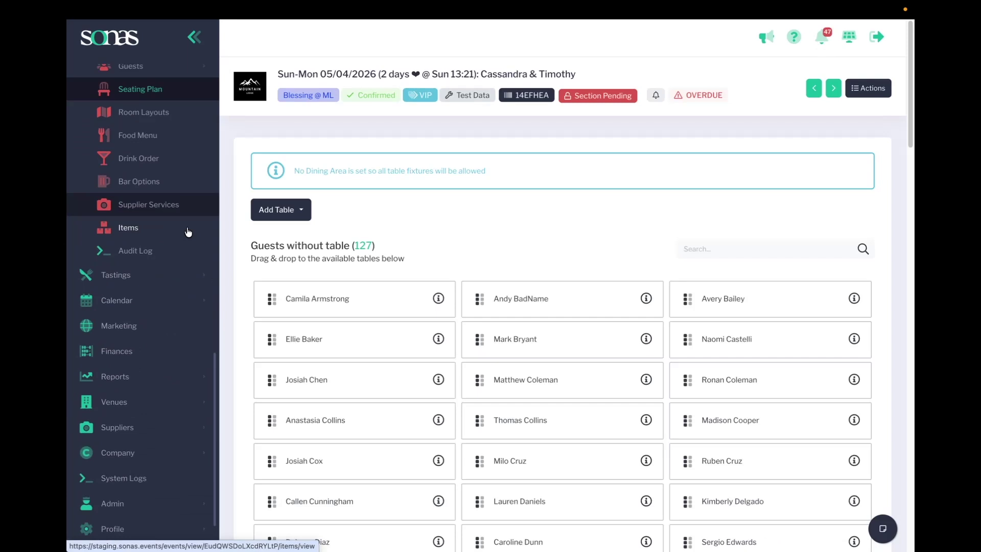
Create and save a room layout named "dining" for the event, using the Dining Room (Reception / Ceremony / Dining) area.
click(145, 106)
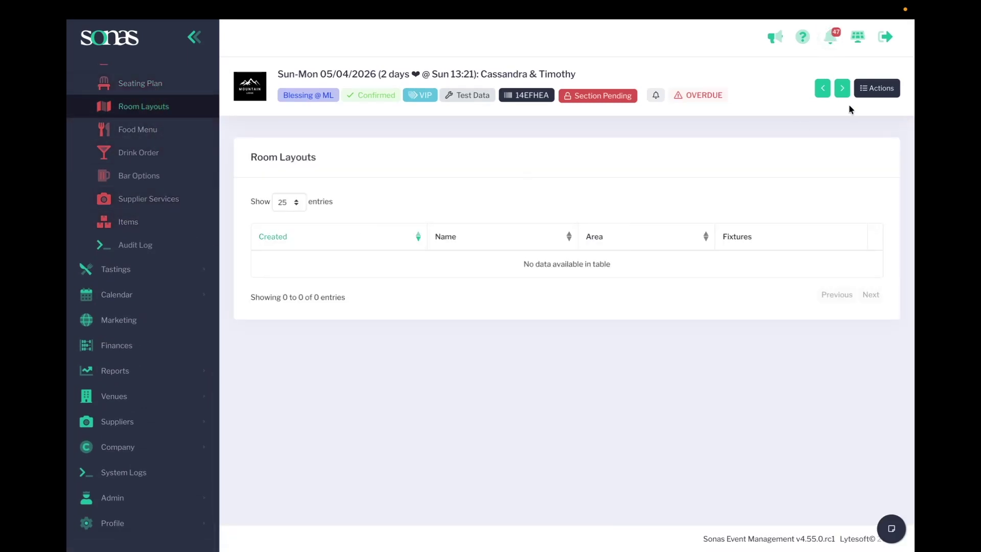
click(875, 88)
click(804, 134)
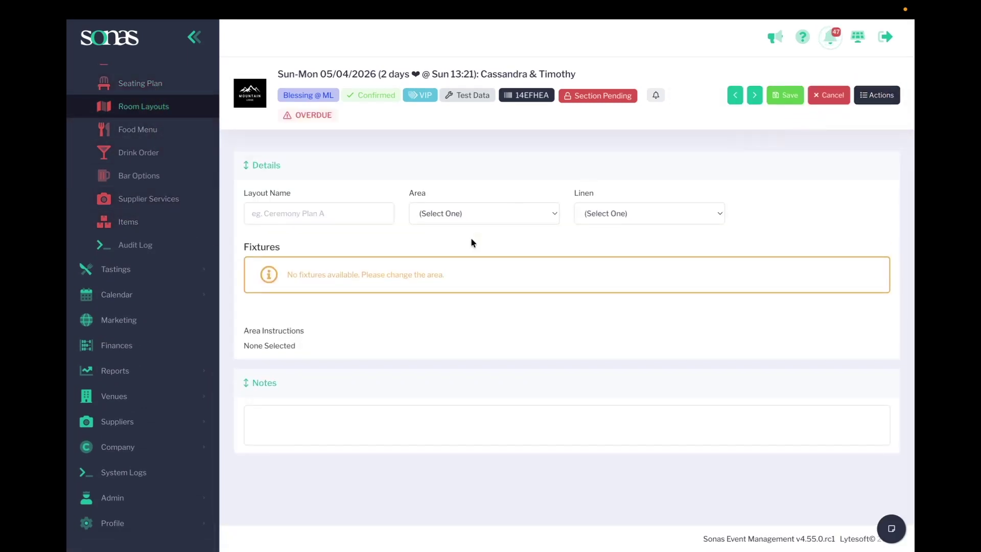
click(351, 214)
text(dining)
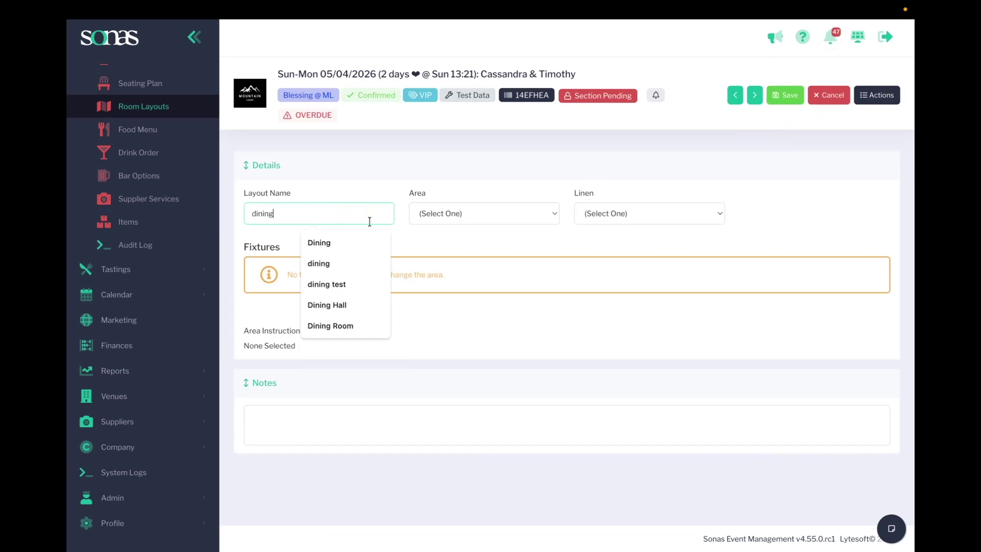
click(488, 214)
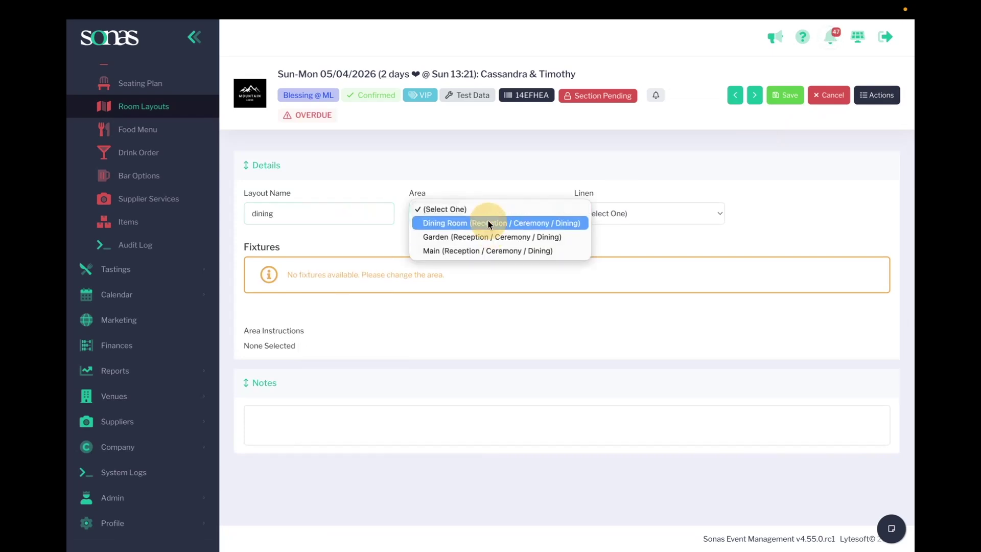
click(487, 223)
click(790, 93)
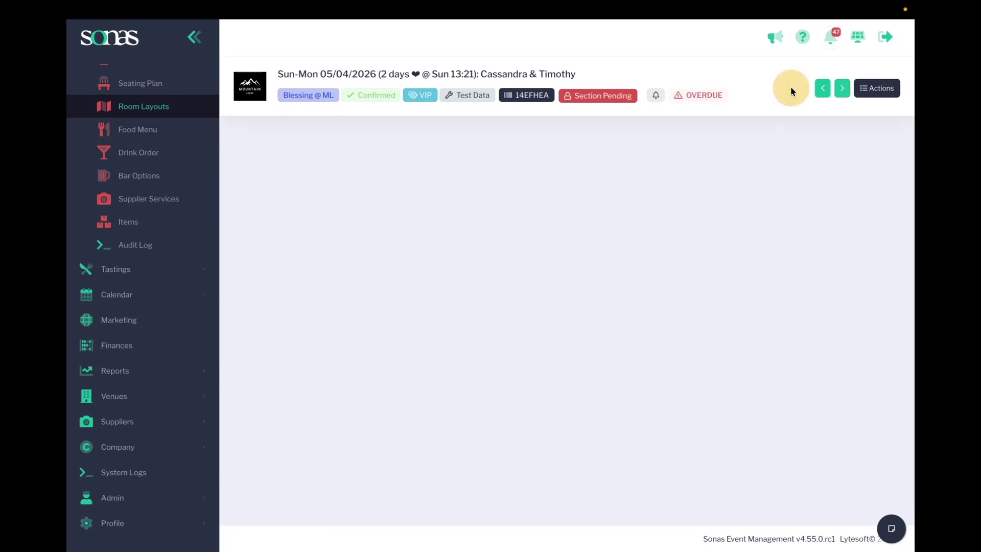
Import the predefined "round table dining" layout into the floor plan of the new dining layout.
scroll(411, 302, down, 3)
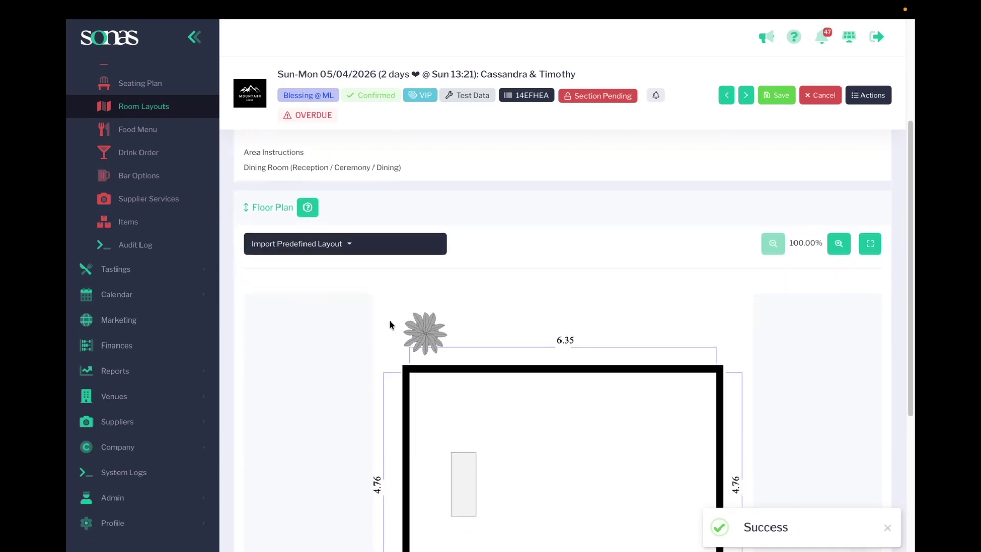
click(324, 245)
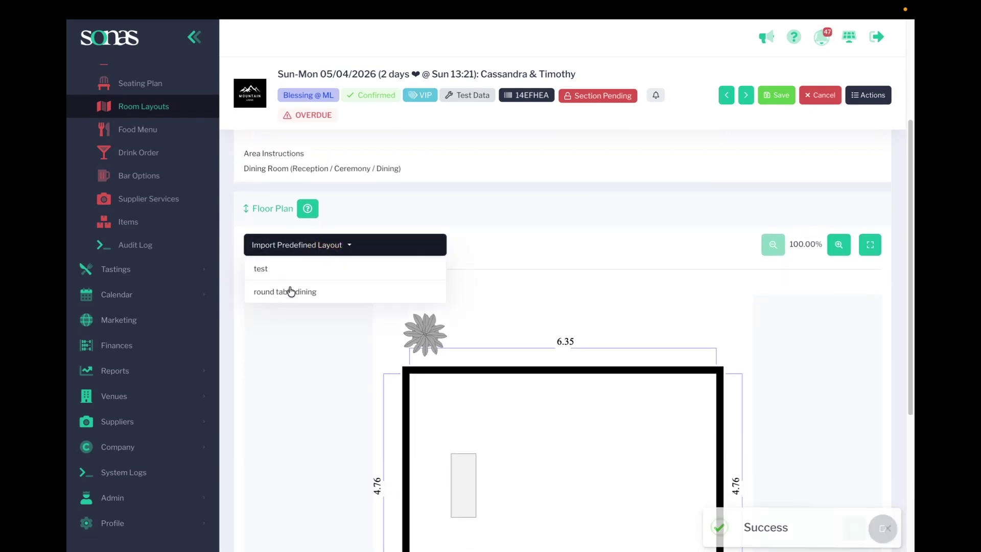
click(288, 289)
click(445, 349)
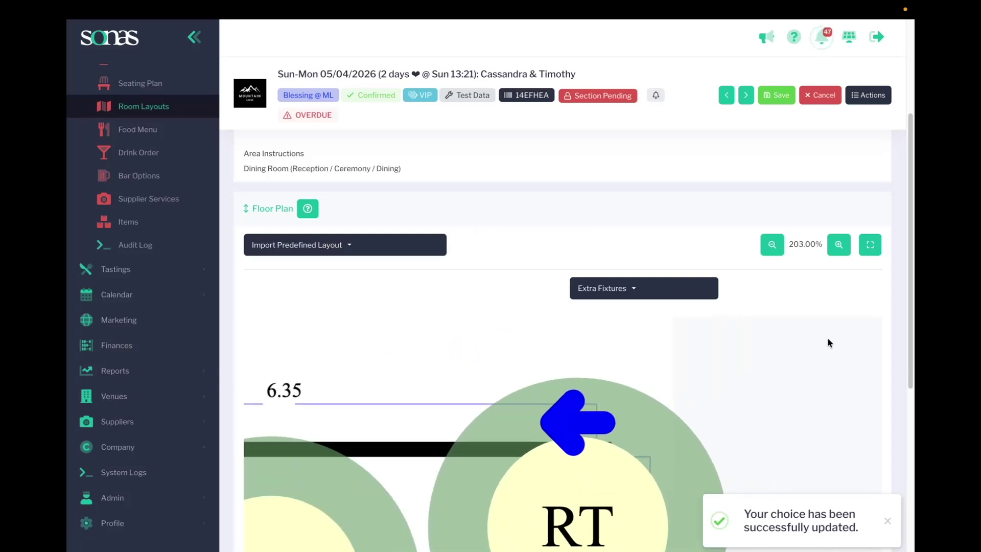
scroll(899, 297, down, 3)
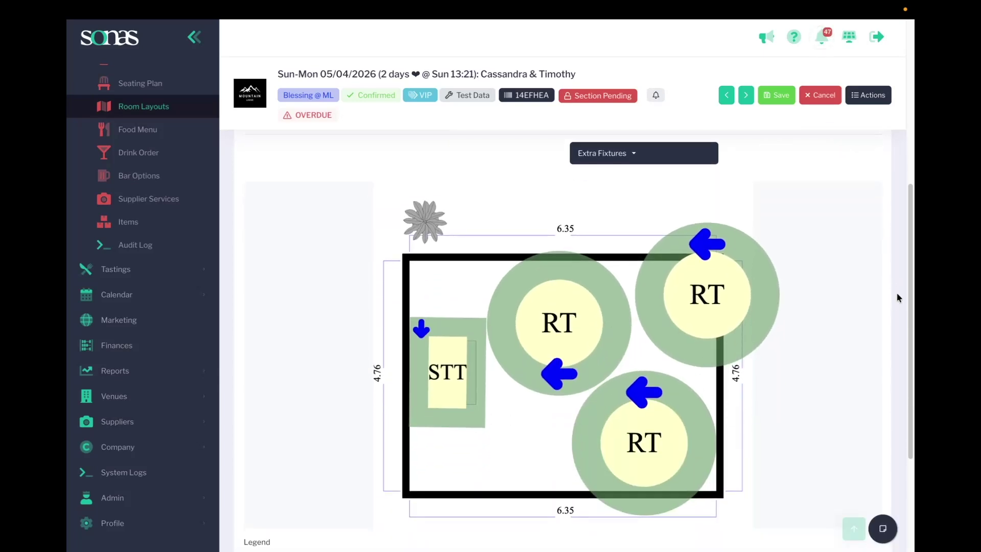
Add one Sweatheart Top Table and two 6' Round Tables to the event's seating plan.
click(136, 80)
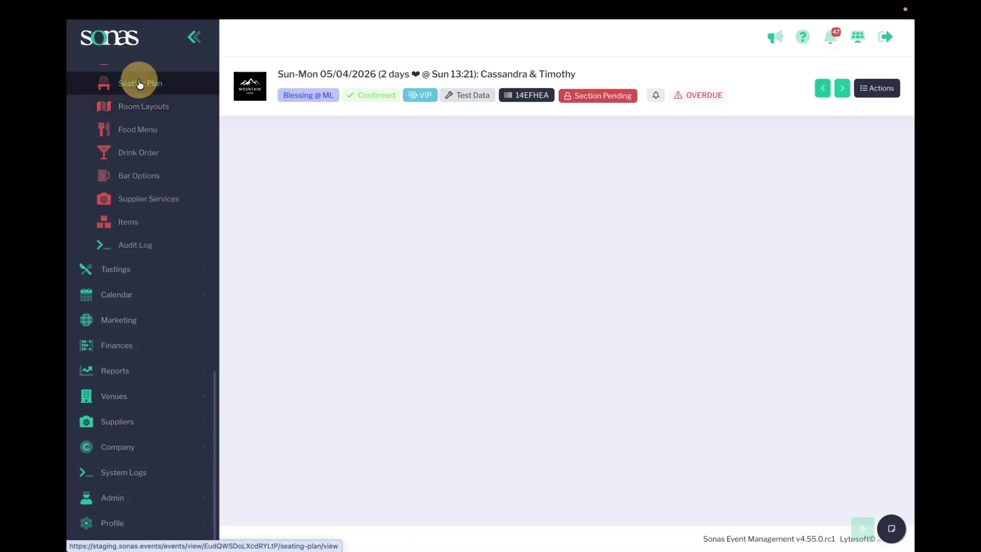
click(302, 214)
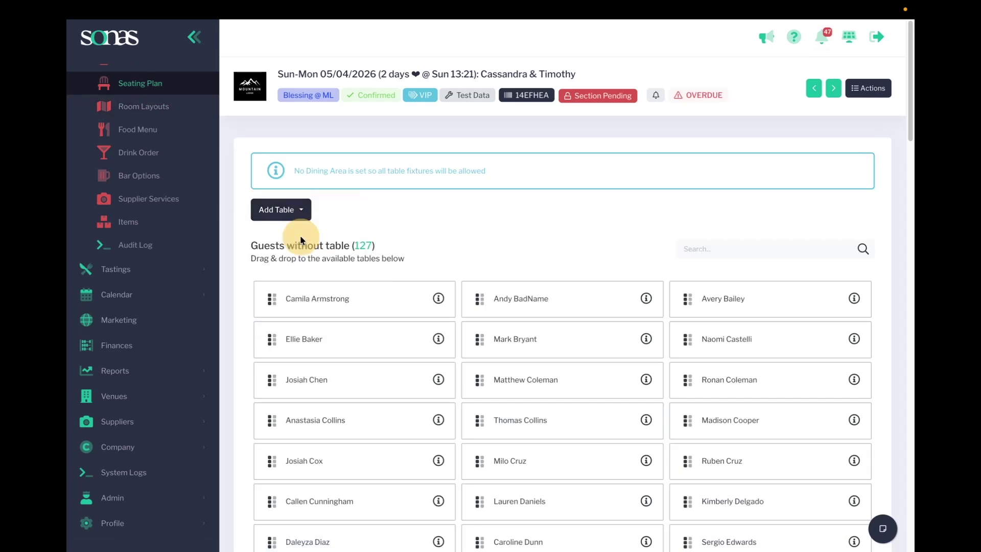
click(298, 213)
click(294, 210)
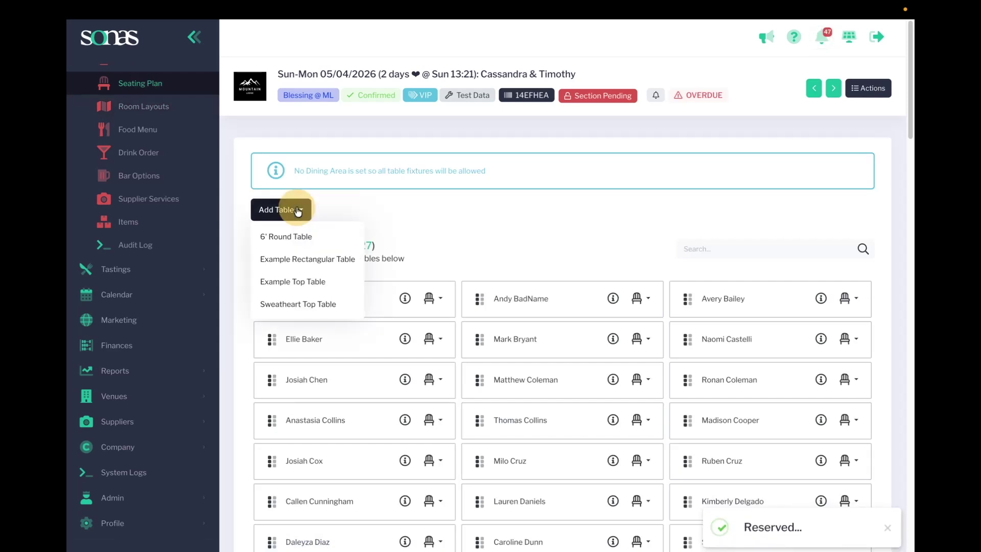
click(309, 302)
scroll(445, 220, down, 15)
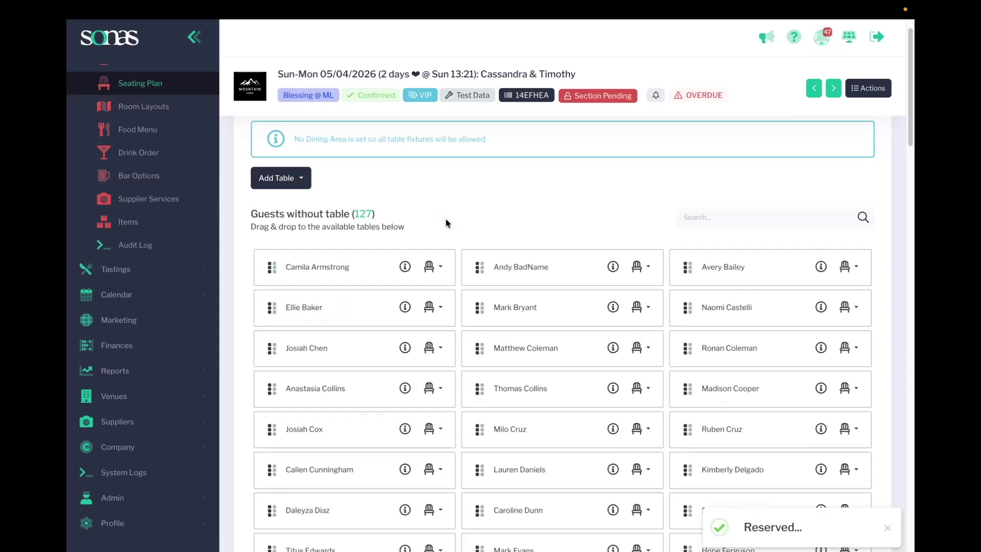
scroll(446, 223, down, 15)
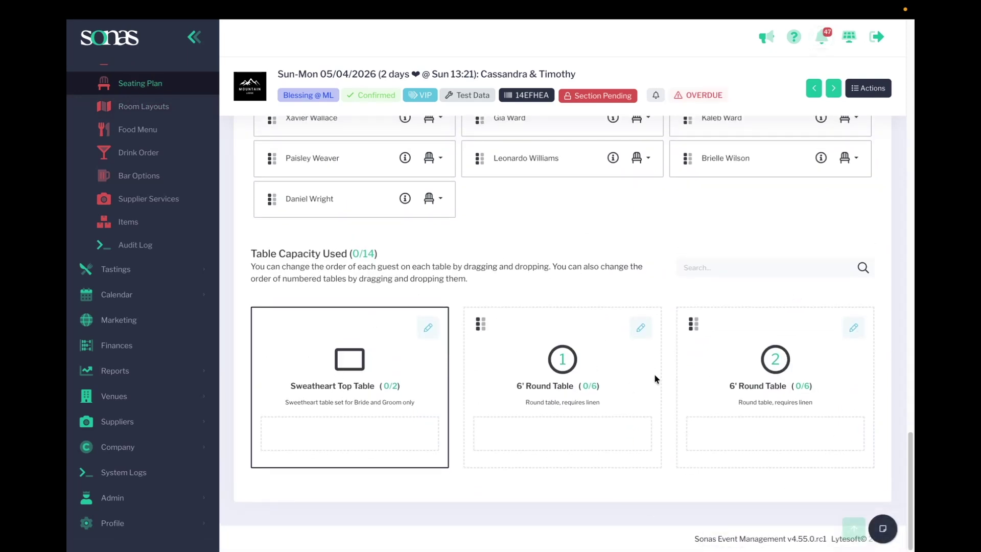
click(641, 328)
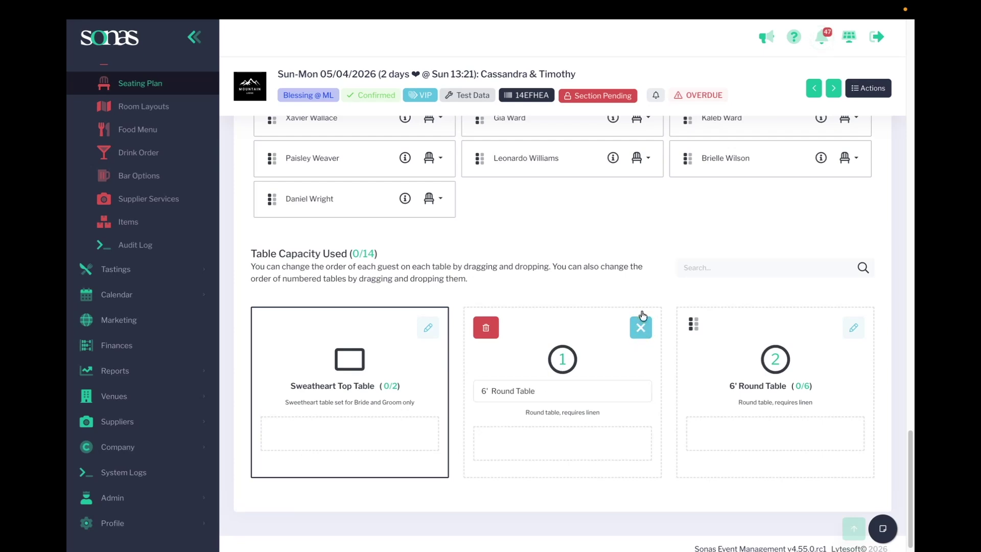
click(641, 331)
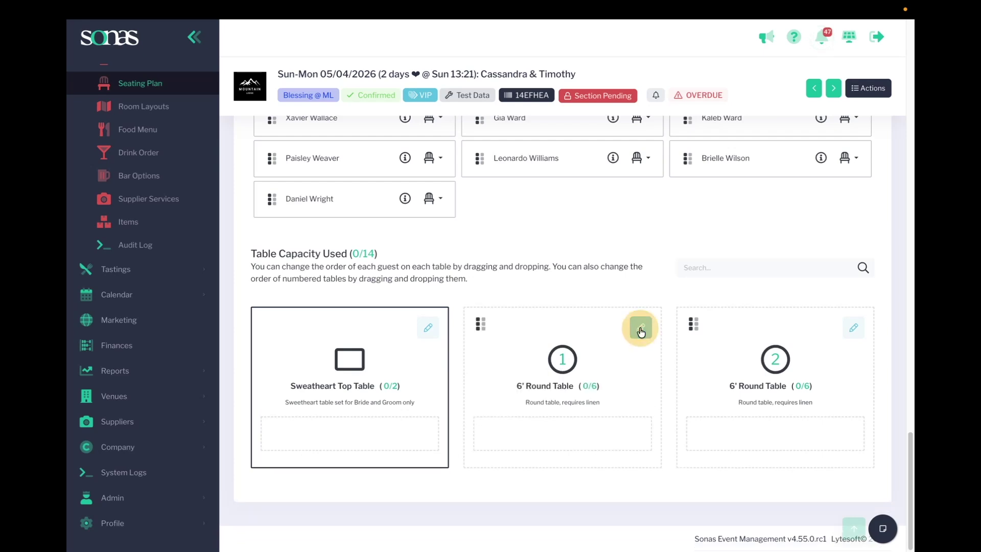
Reopen the event's "dining" room layout and import the predefined "round table dining" layout into its floor plan.
click(136, 106)
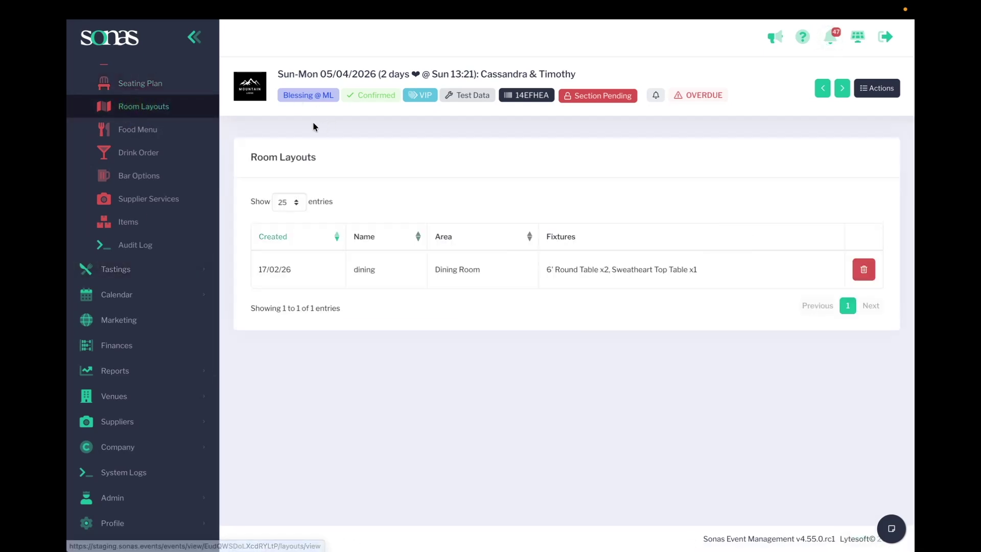
click(364, 275)
scroll(432, 330, down, 5)
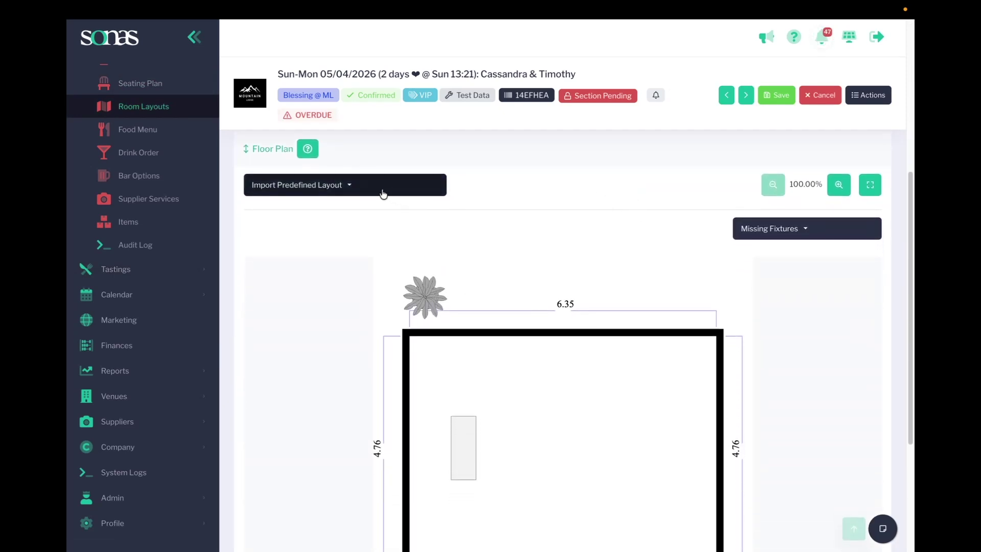
click(350, 189)
click(303, 231)
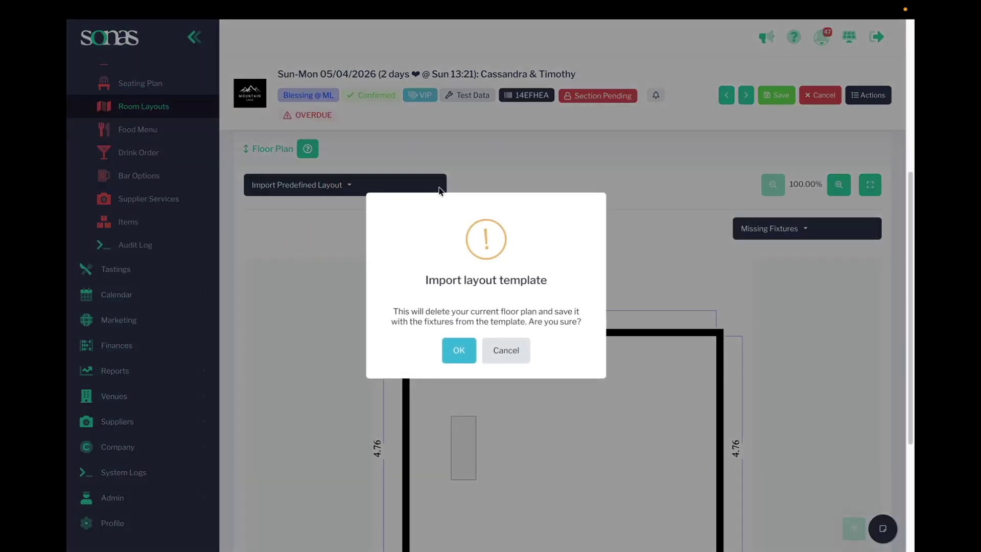
click(458, 352)
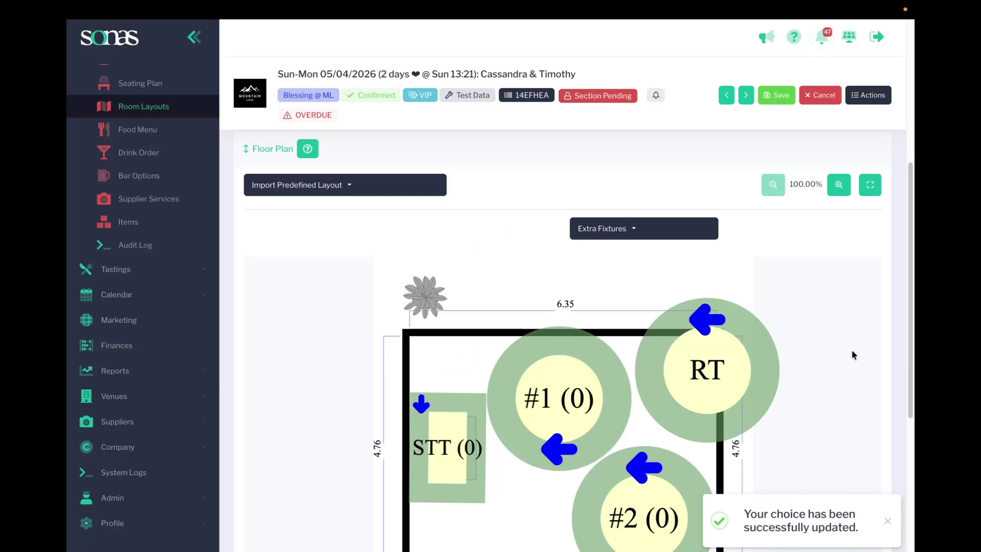
Review the fixtures and imported floor plan of the "dining" room layout and save it.
scroll(883, 326, down, 3)
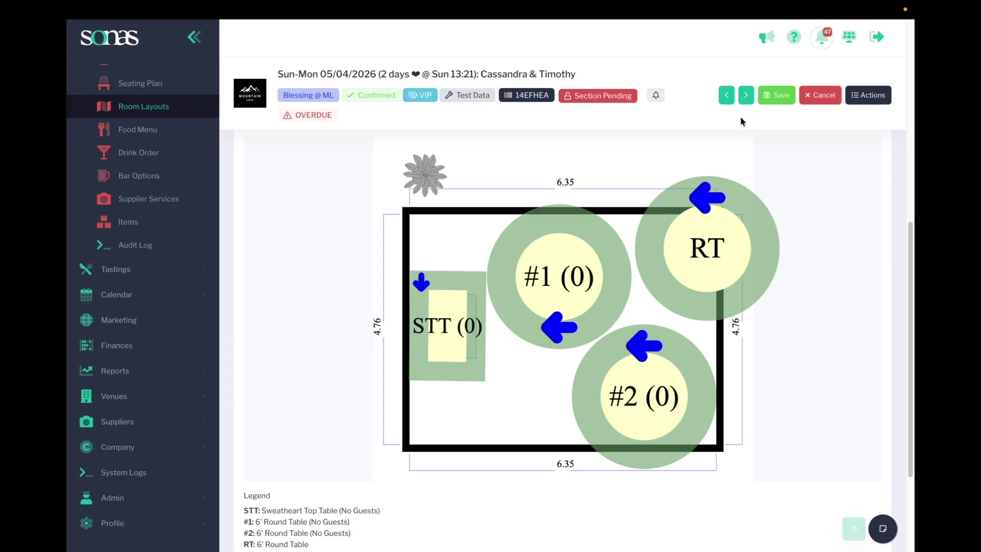
scroll(775, 204, up, 3)
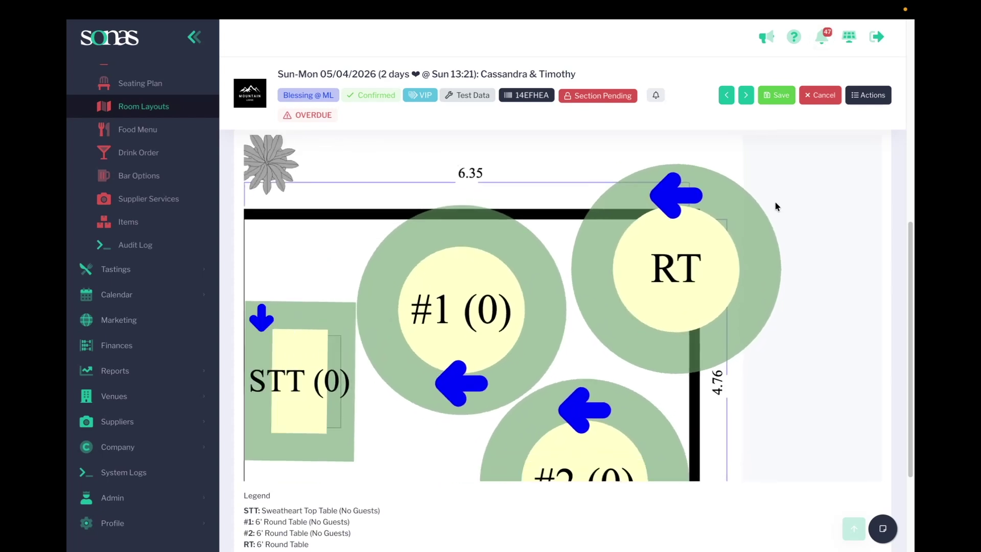
scroll(775, 201, down, 3)
scroll(896, 210, up, 5)
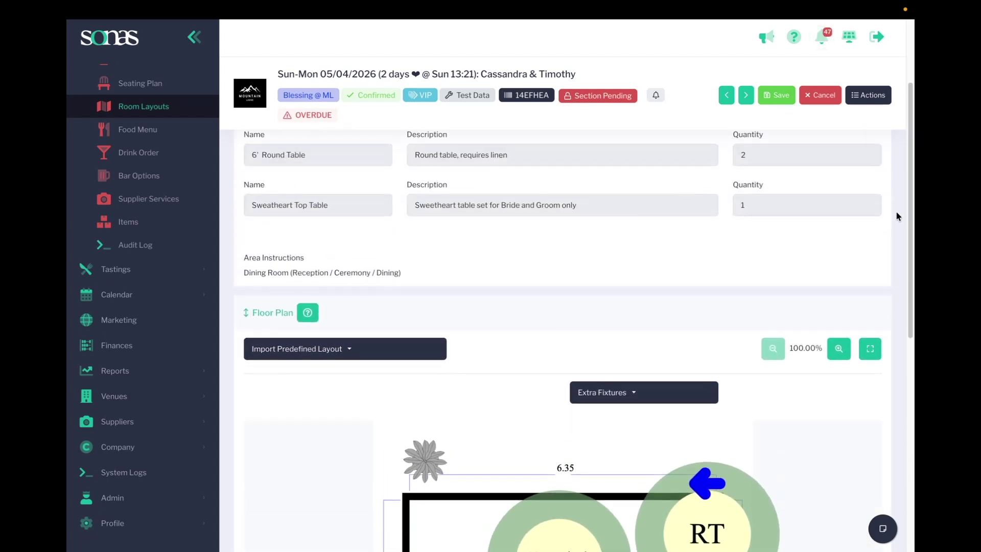
scroll(896, 211, up, 3)
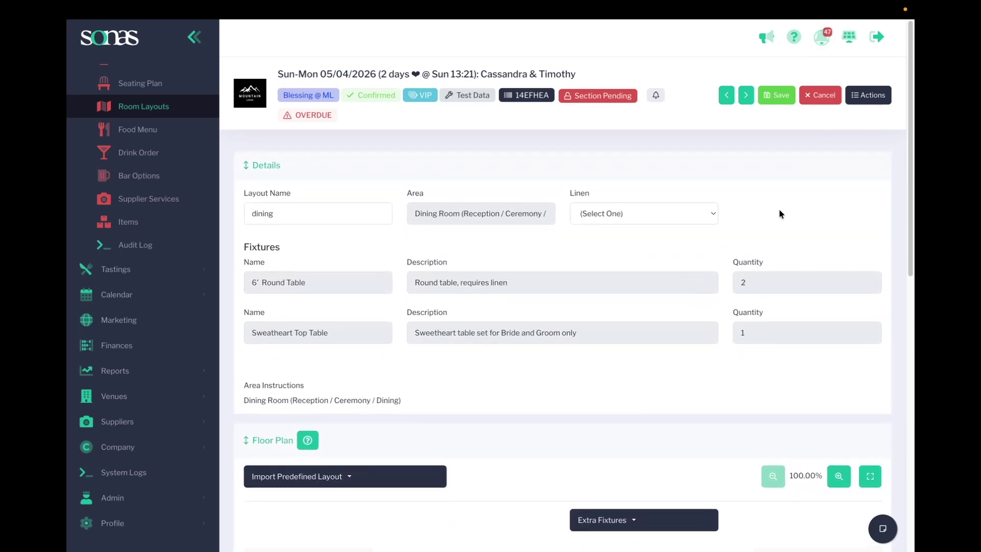
scroll(779, 212, down, 7)
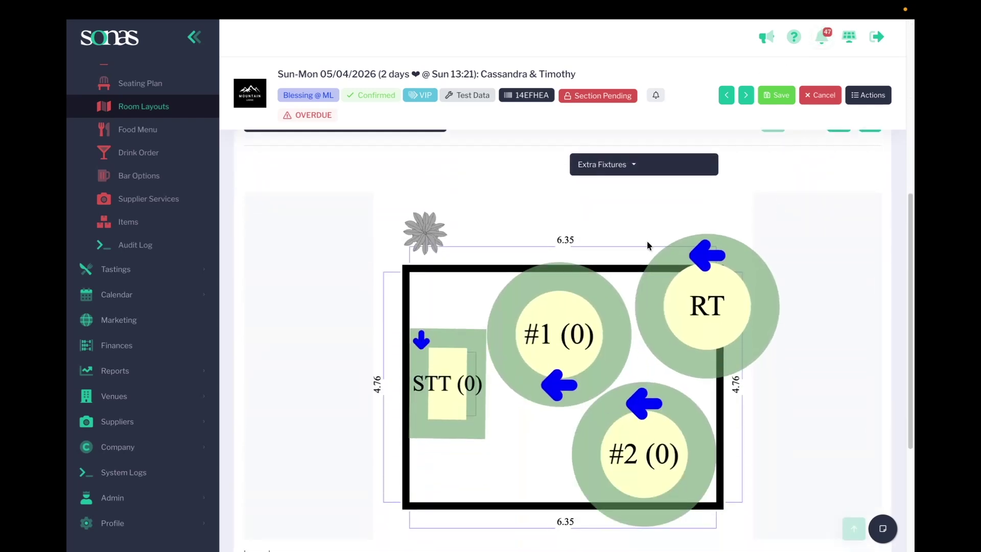
click(777, 100)
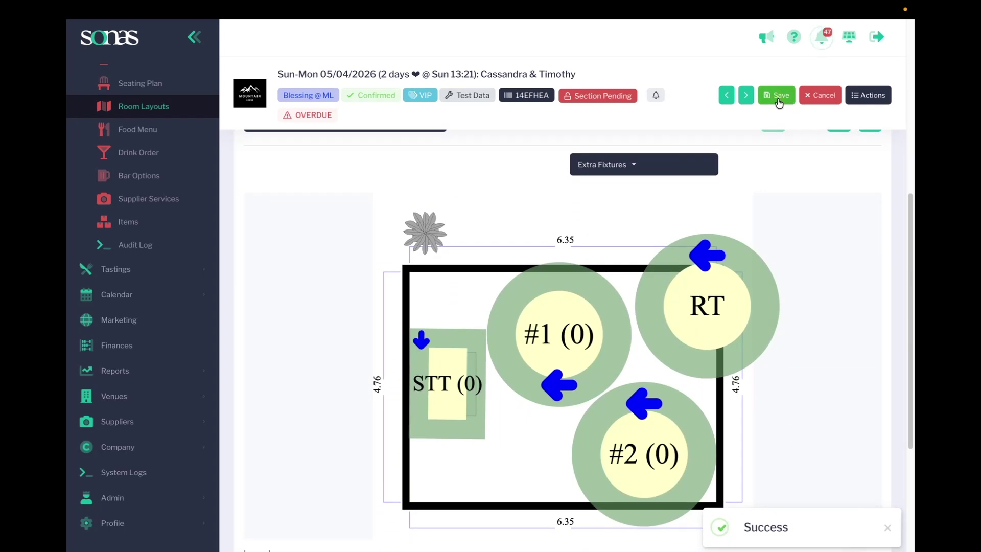